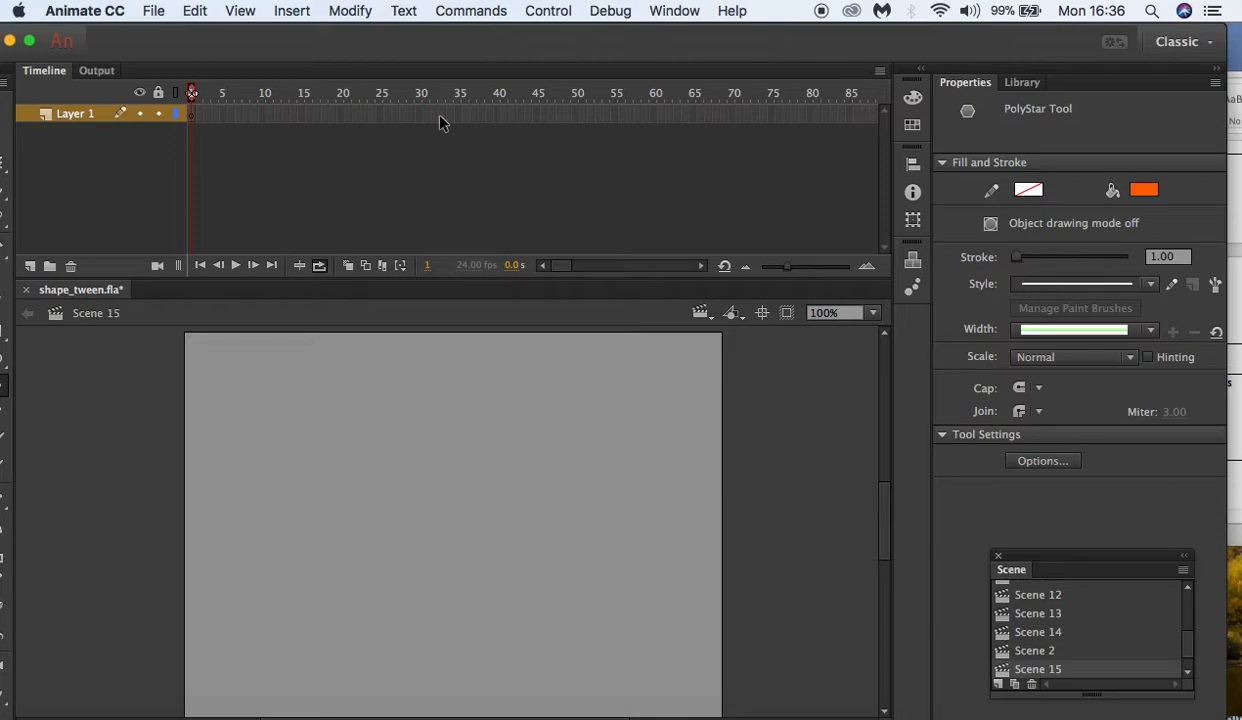
# Step: Draw an orange star about 64 by 68 px near the stage's centre with the PolyStar tool, using star style, 5 sides and 0.50 point size
pyautogui.moveTo(480, 42); pyautogui.dragTo(510, 42)
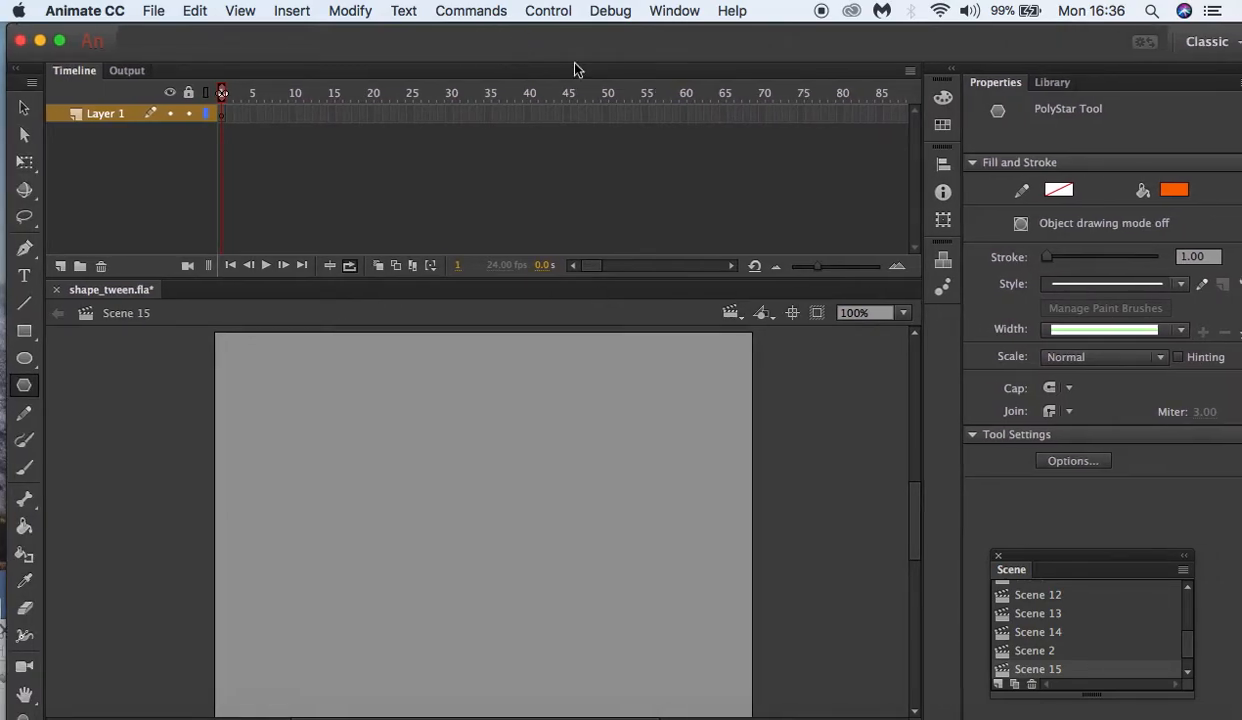
pyautogui.click(27, 384)
pyautogui.click(30, 384)
pyautogui.click(1102, 466)
pyautogui.click(660, 345)
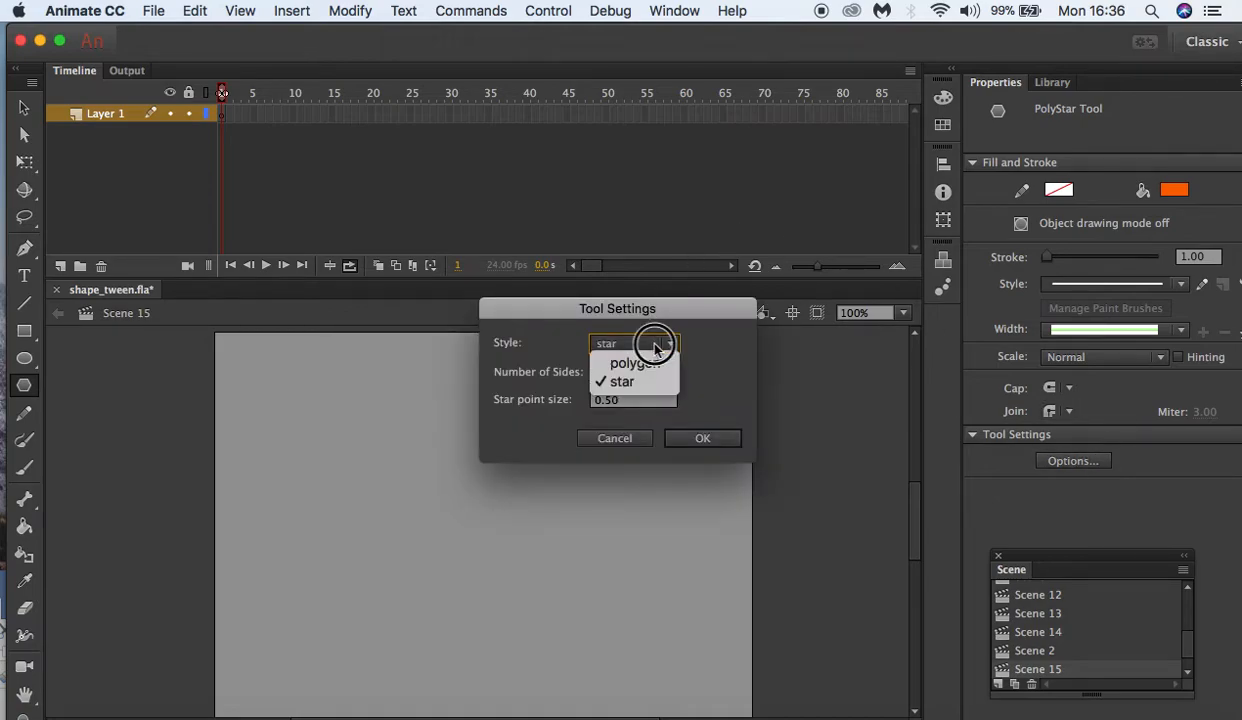
pyautogui.click(648, 384)
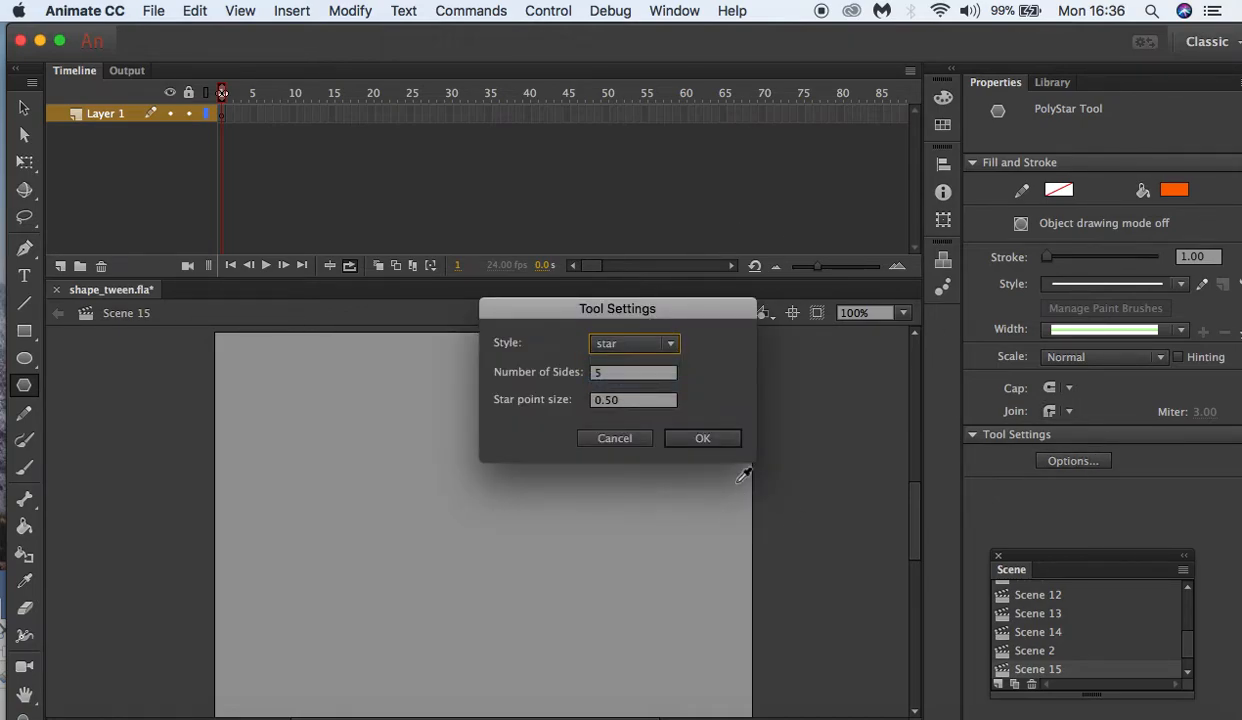
pyautogui.click(703, 440)
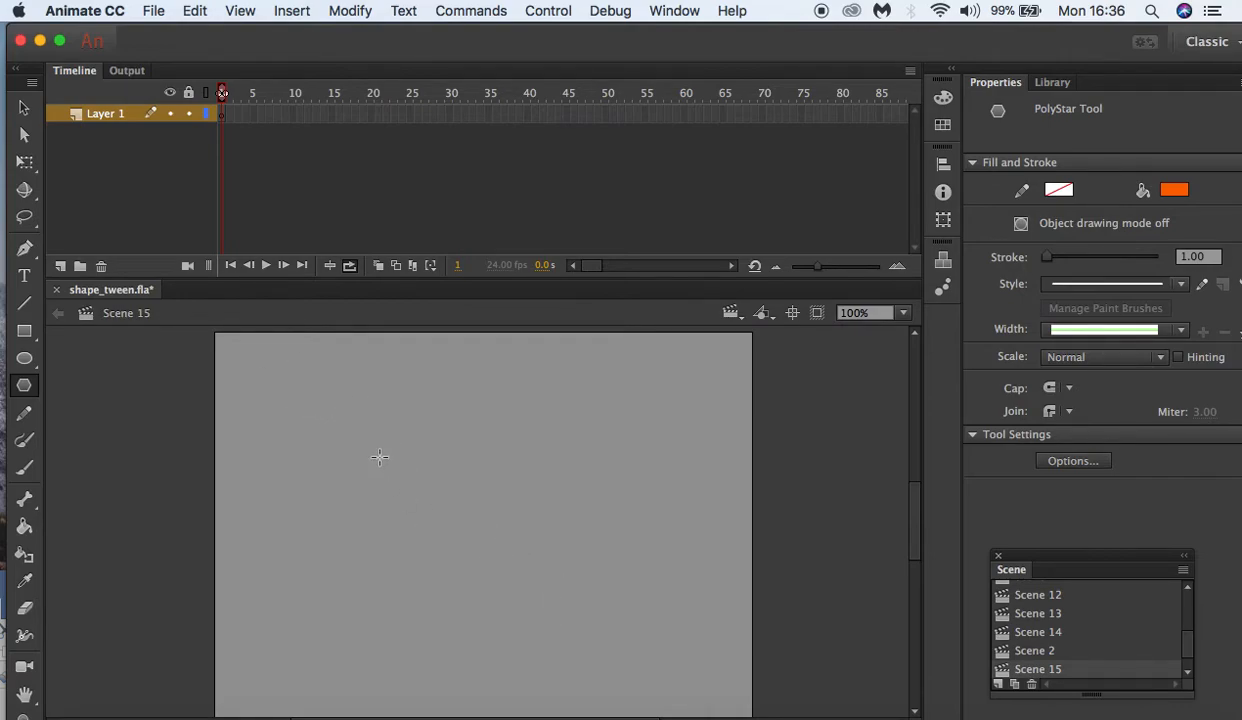
pyautogui.moveTo(466, 492); pyautogui.dragTo(505, 507)
# Step: Convert the drawn star into a Graphic symbol named "star"
pyautogui.press('v')
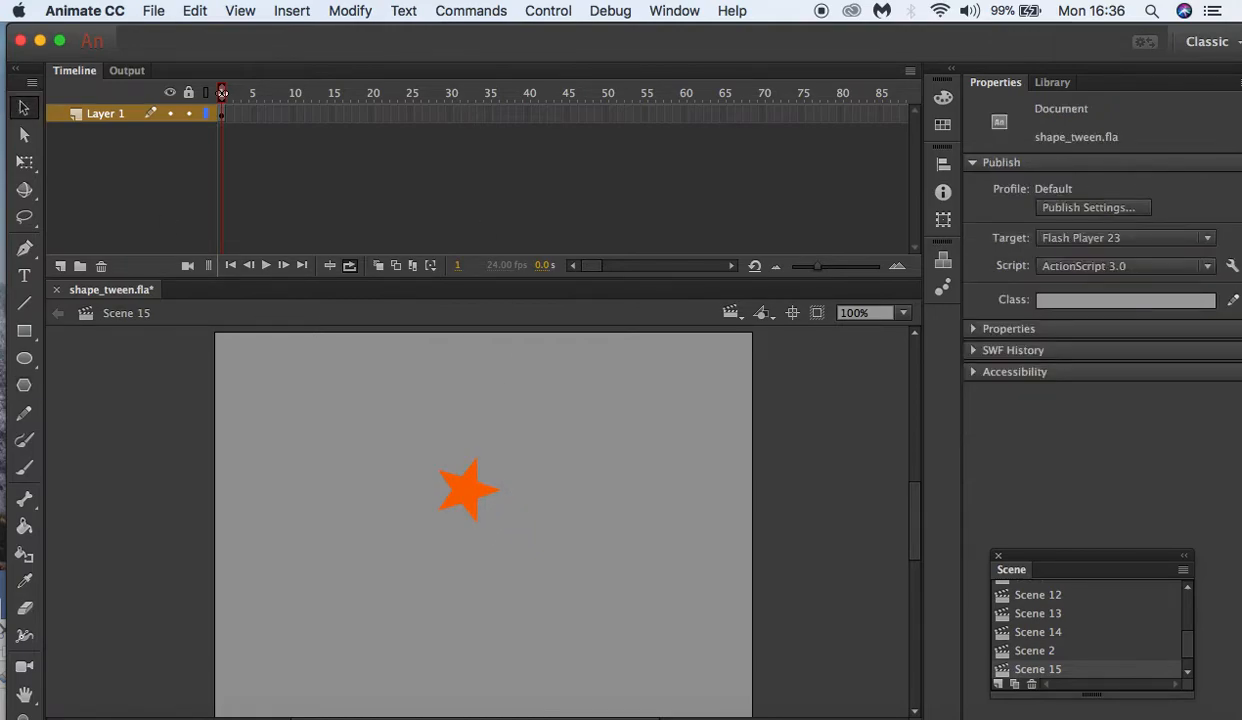
pyautogui.click(471, 488)
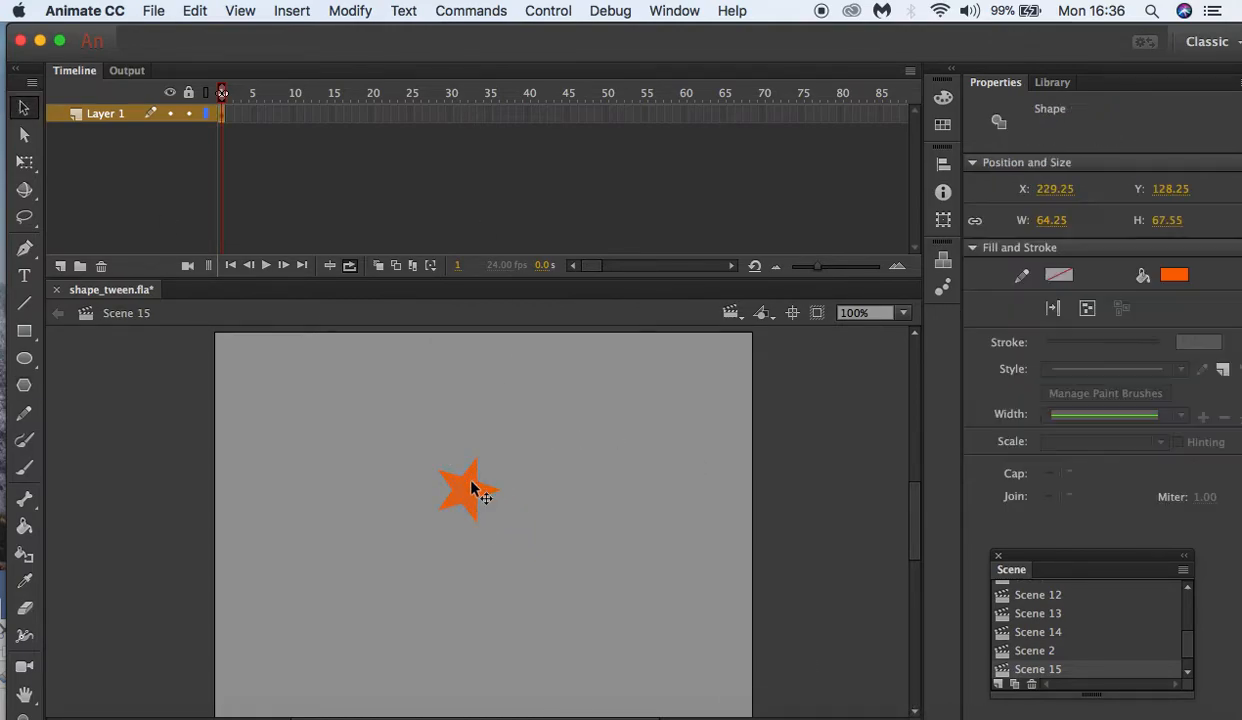
pyautogui.click(352, 10)
pyautogui.click(380, 65)
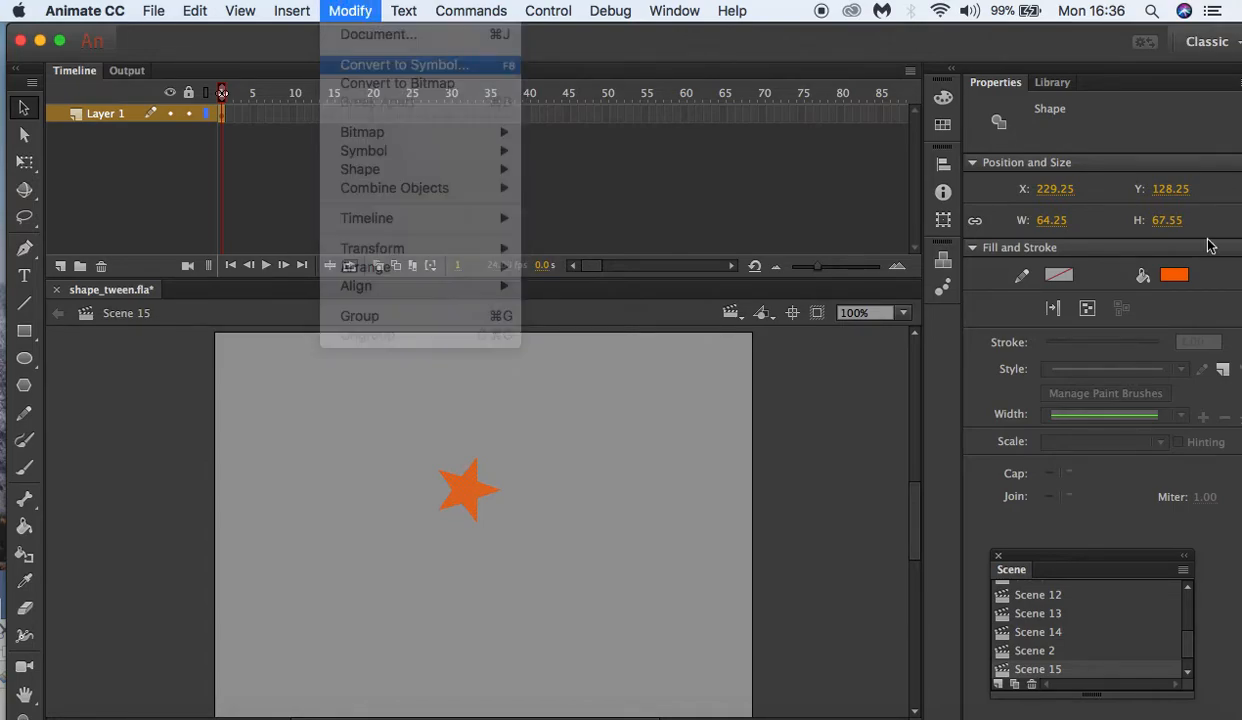
pyautogui.write('star')
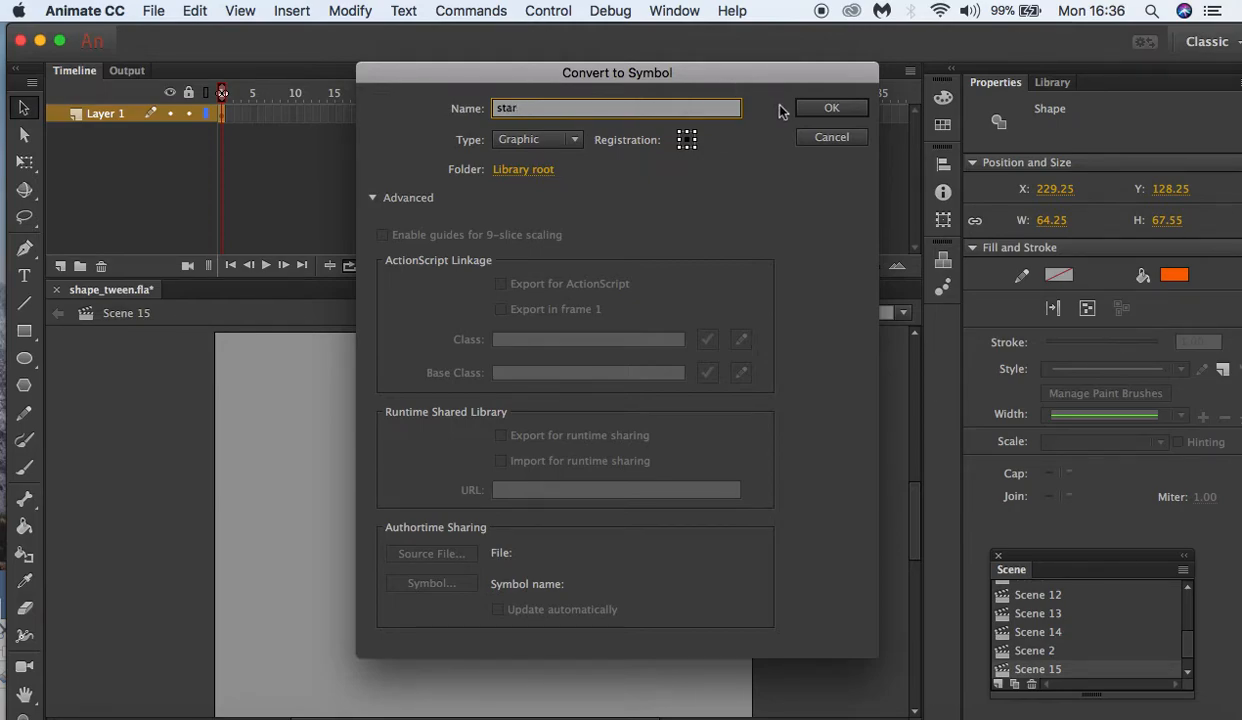
pyautogui.click(856, 110)
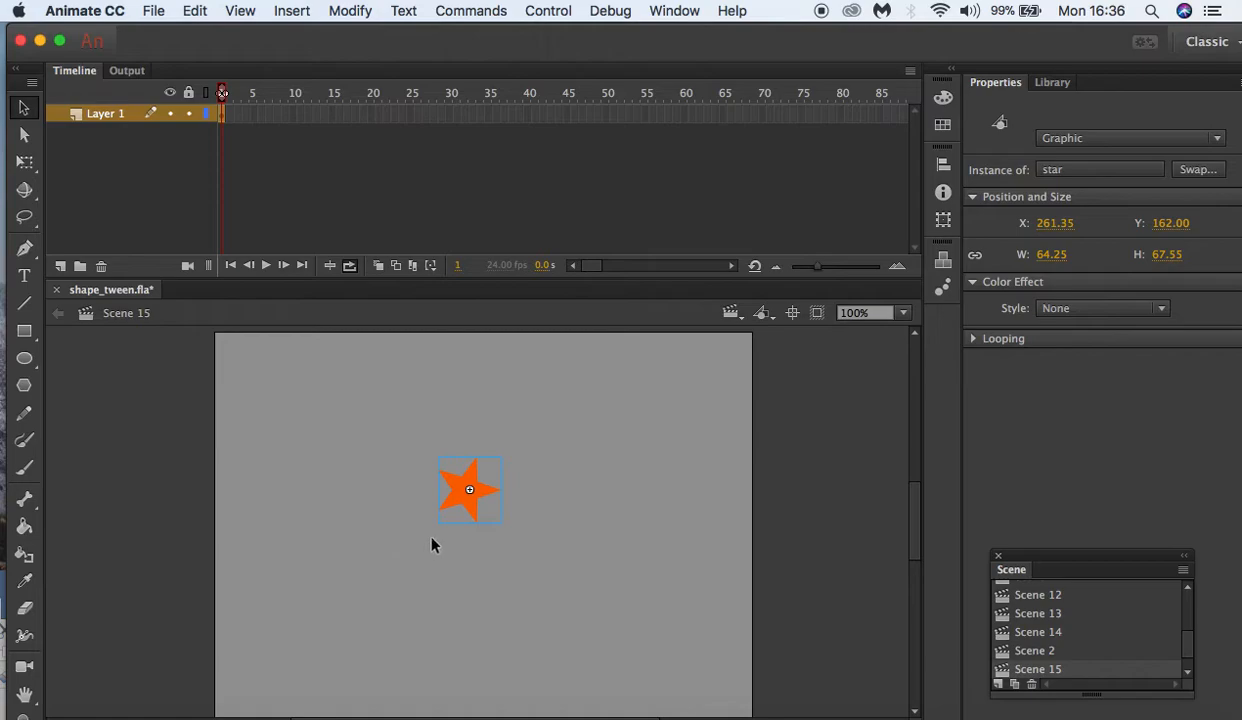
# Step: Inside the star symbol, convert frames 2 to 10 of Layer 1 to keyframes and turn off timeline looping
pyautogui.doubleClick(477, 492)
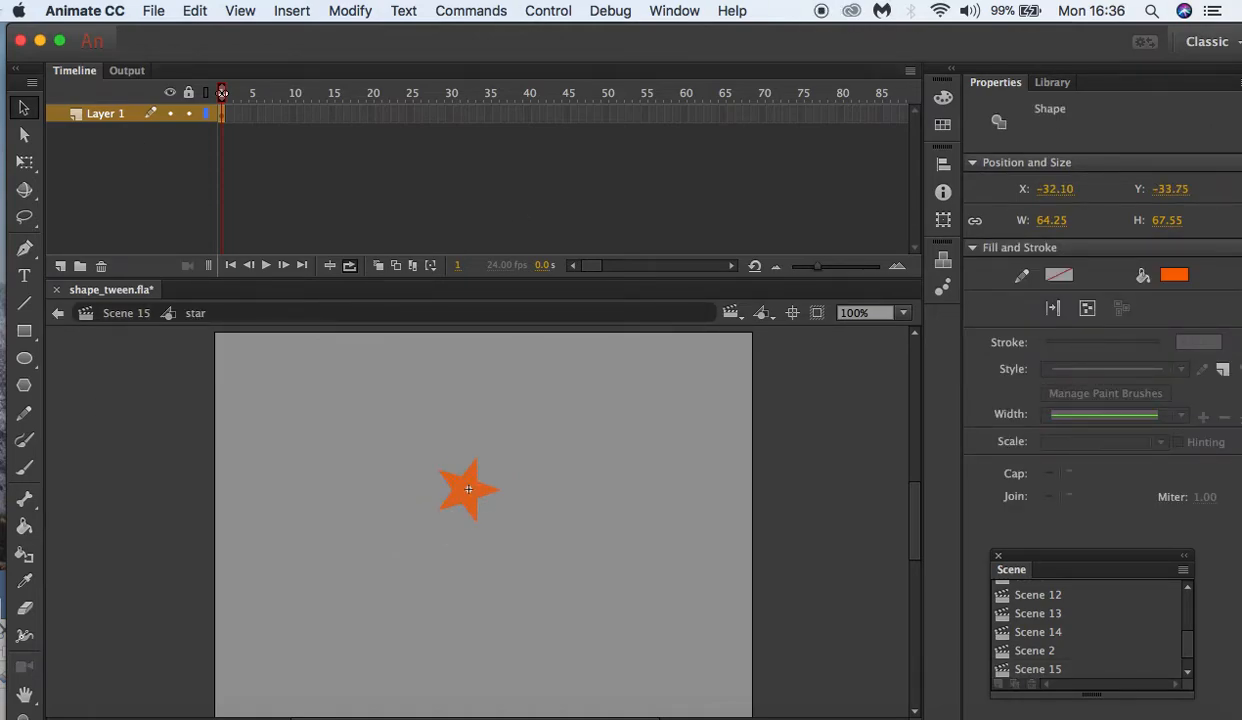
pyautogui.moveTo(297, 116); pyautogui.dragTo(227, 117)
pyautogui.rightClick(226, 116)
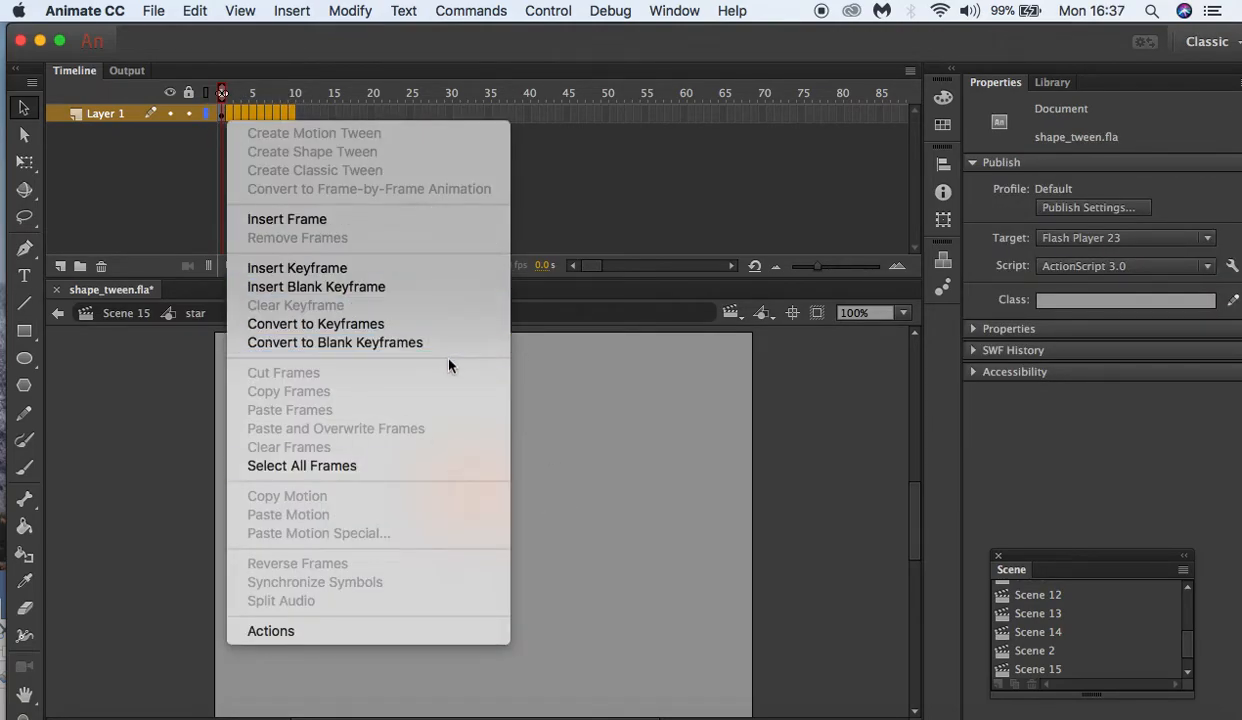
pyautogui.click(405, 325)
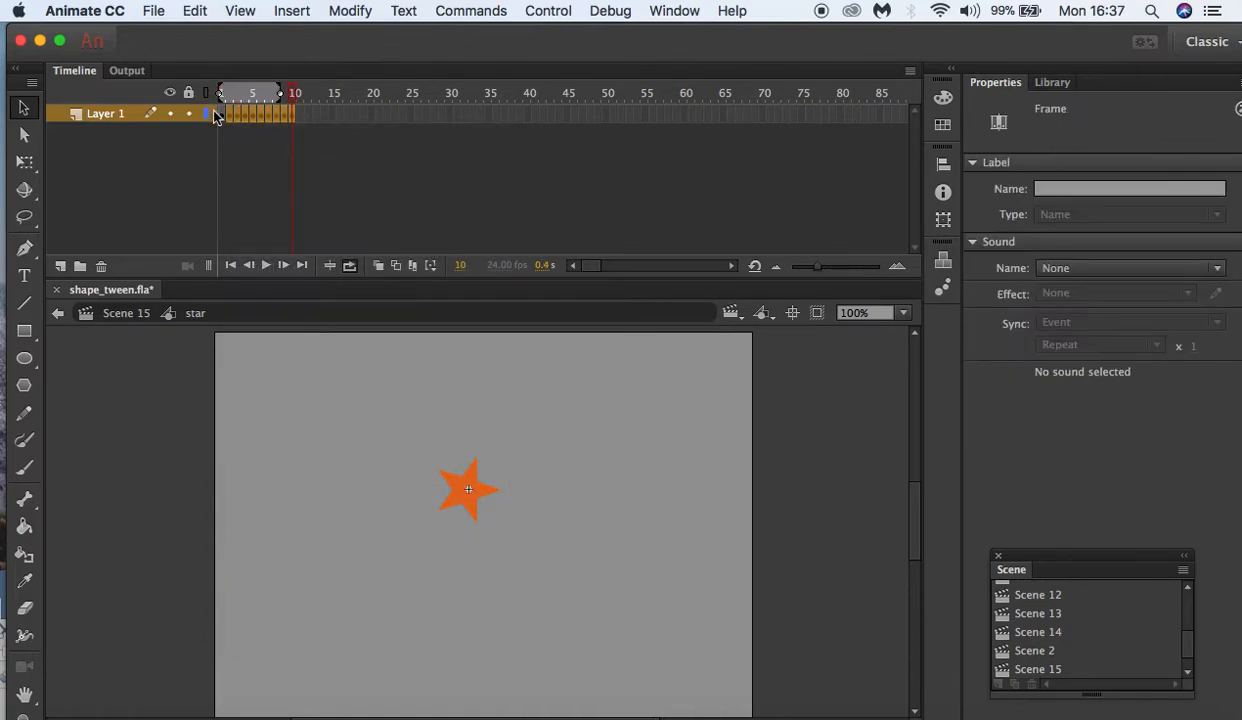
pyautogui.click(349, 266)
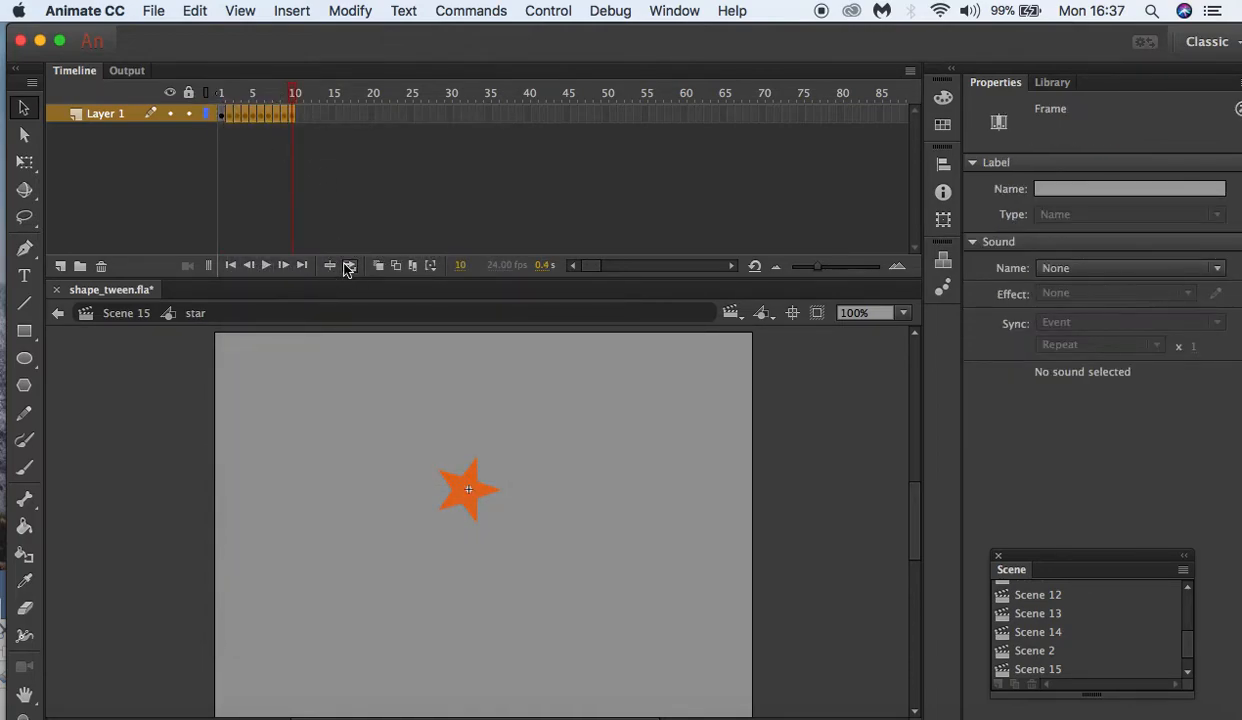
# Step: Change the star's fill to yellow on frame 2 of the symbol
pyautogui.click(228, 114)
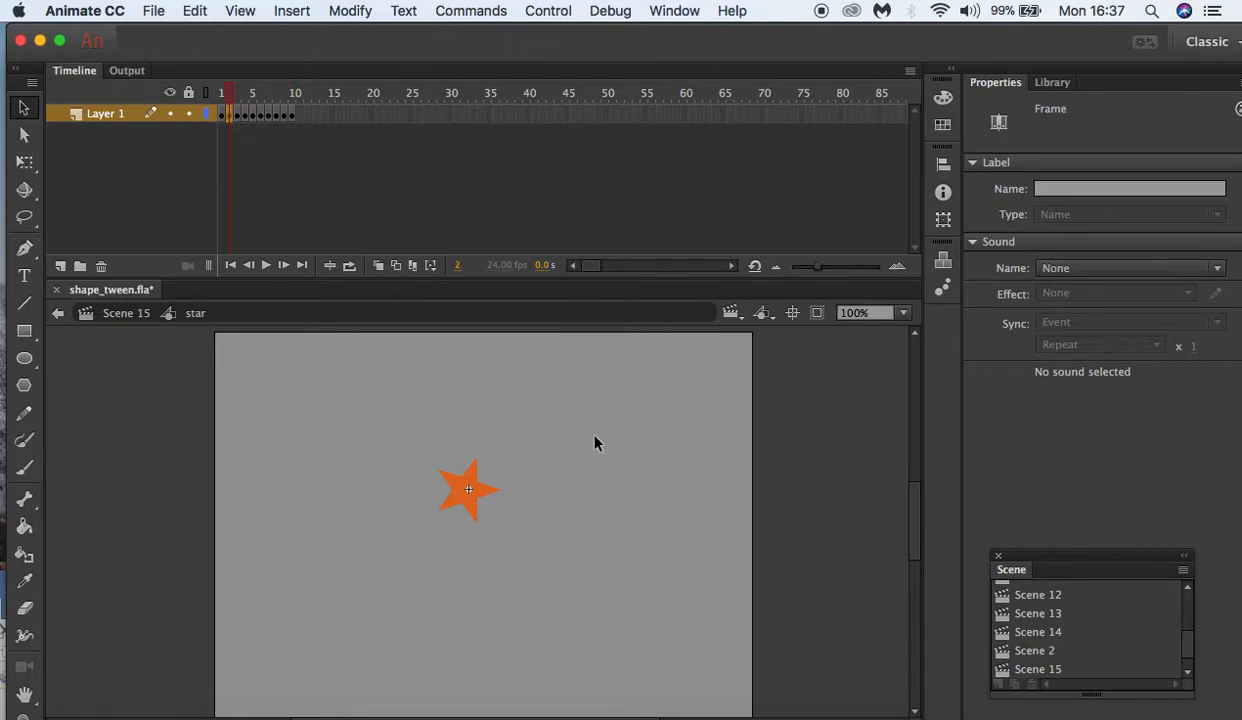
pyautogui.click(460, 488)
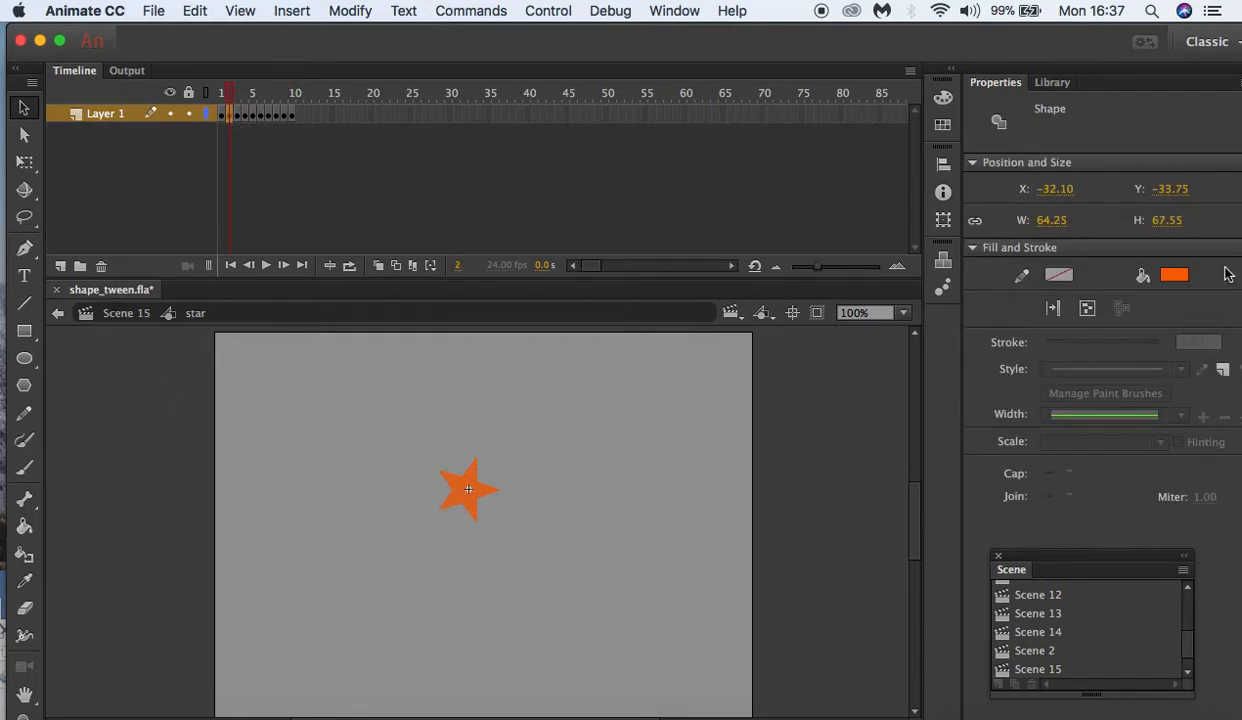
pyautogui.click(1176, 278)
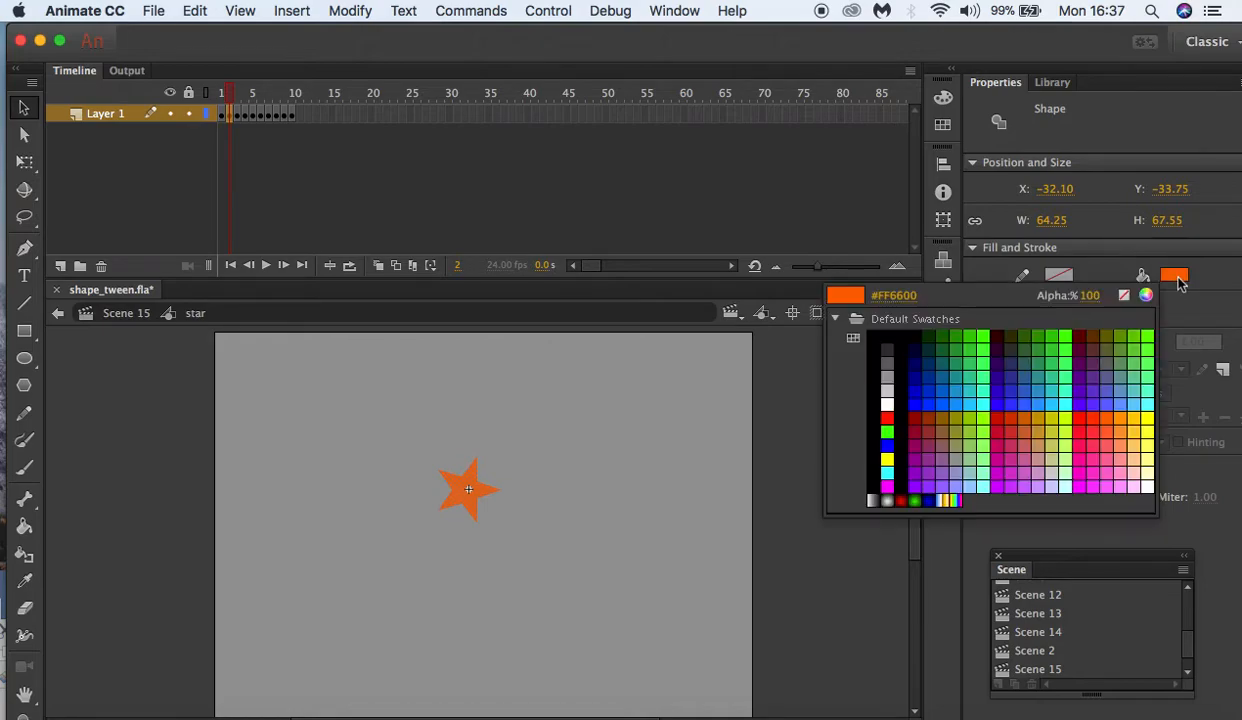
pyautogui.click(1151, 418)
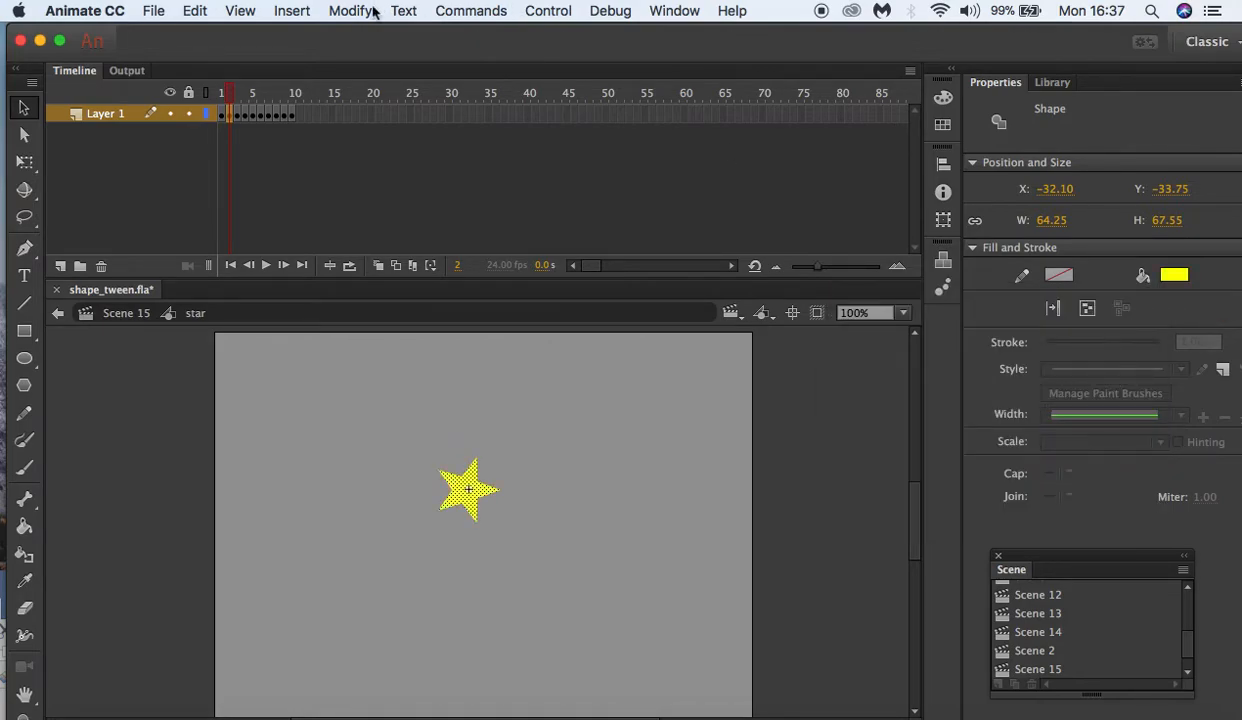
# Step: Recolour the star on frame 3 with a red fill
pyautogui.click(236, 116)
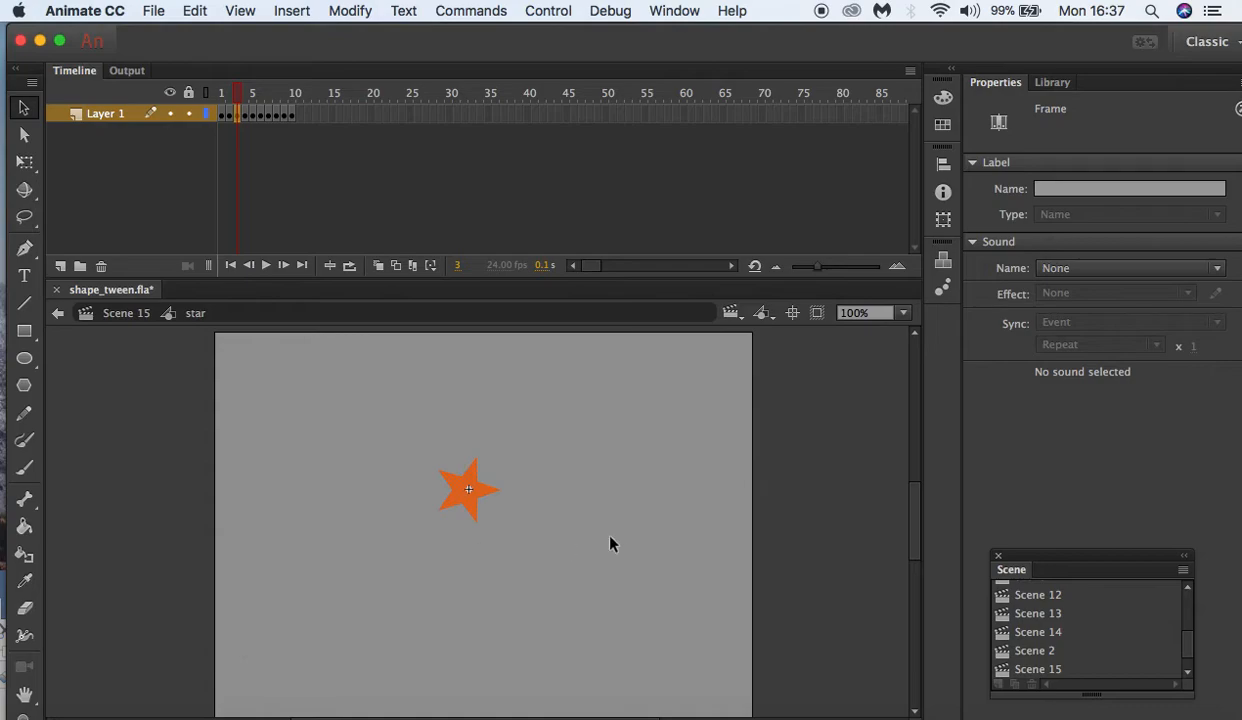
pyautogui.click(474, 497)
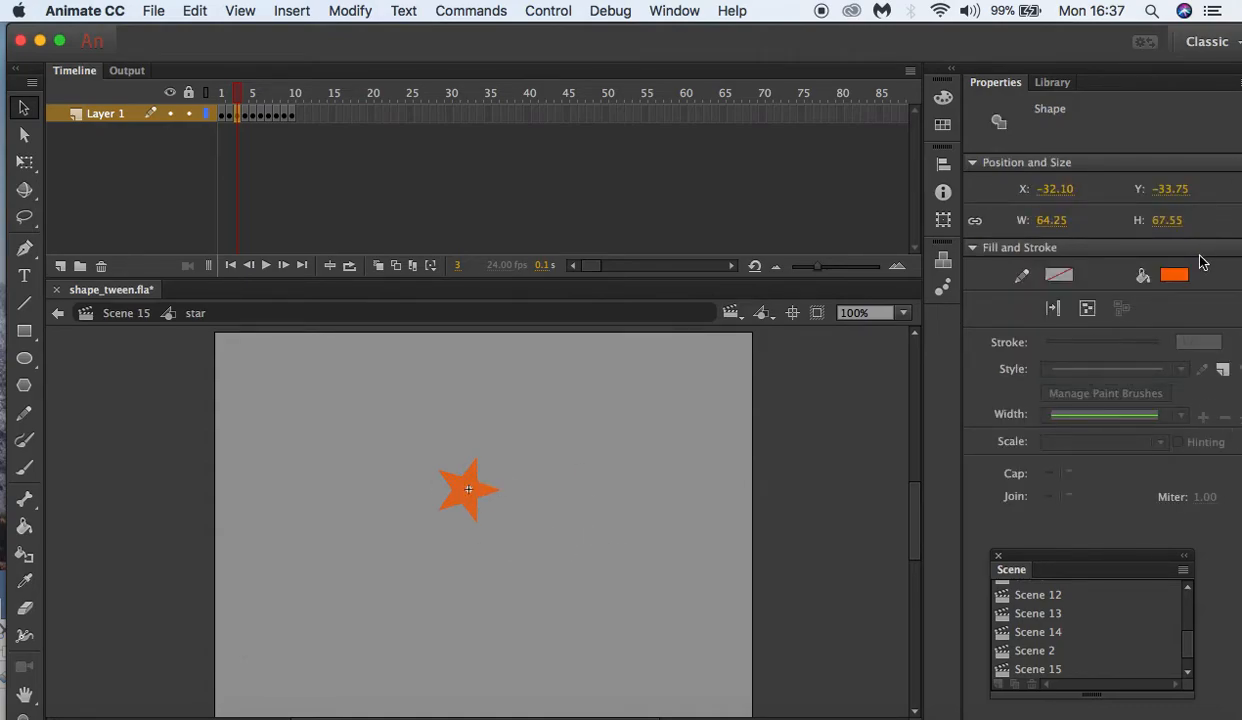
pyautogui.click(1176, 278)
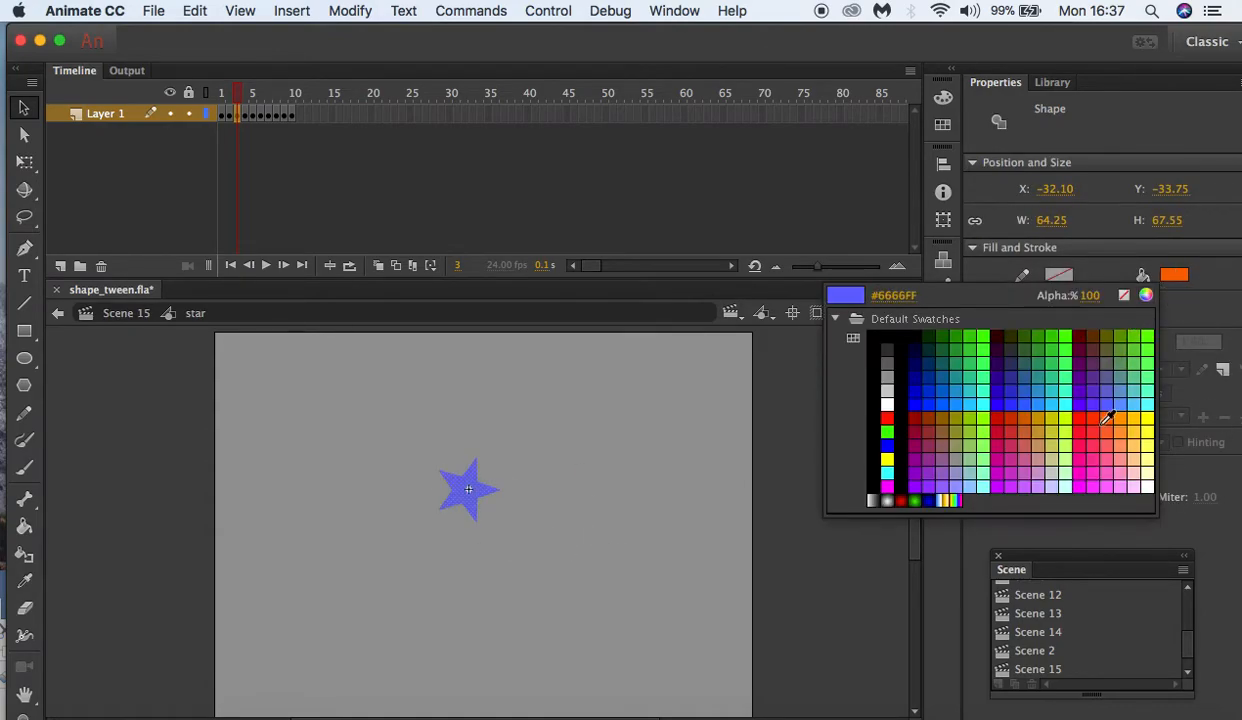
pyautogui.click(1072, 414)
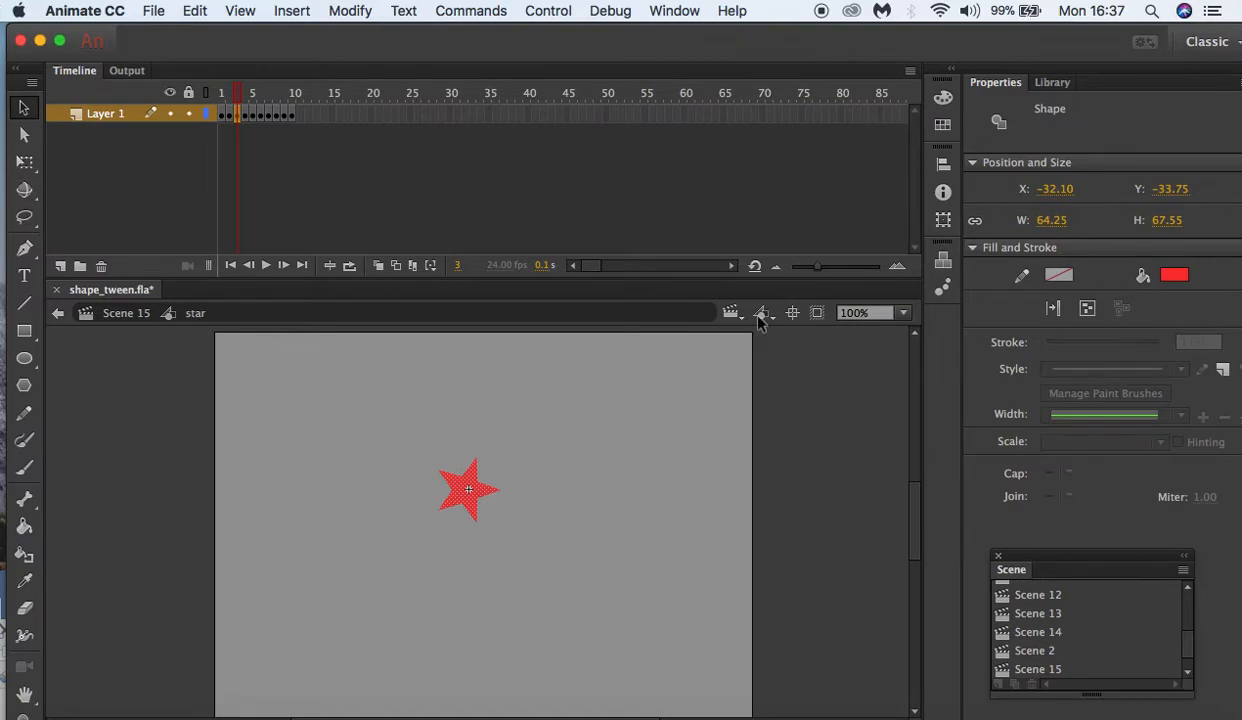
# Step: Give the star on frame 4 a different fill colour from the default swatches
pyautogui.click(246, 117)
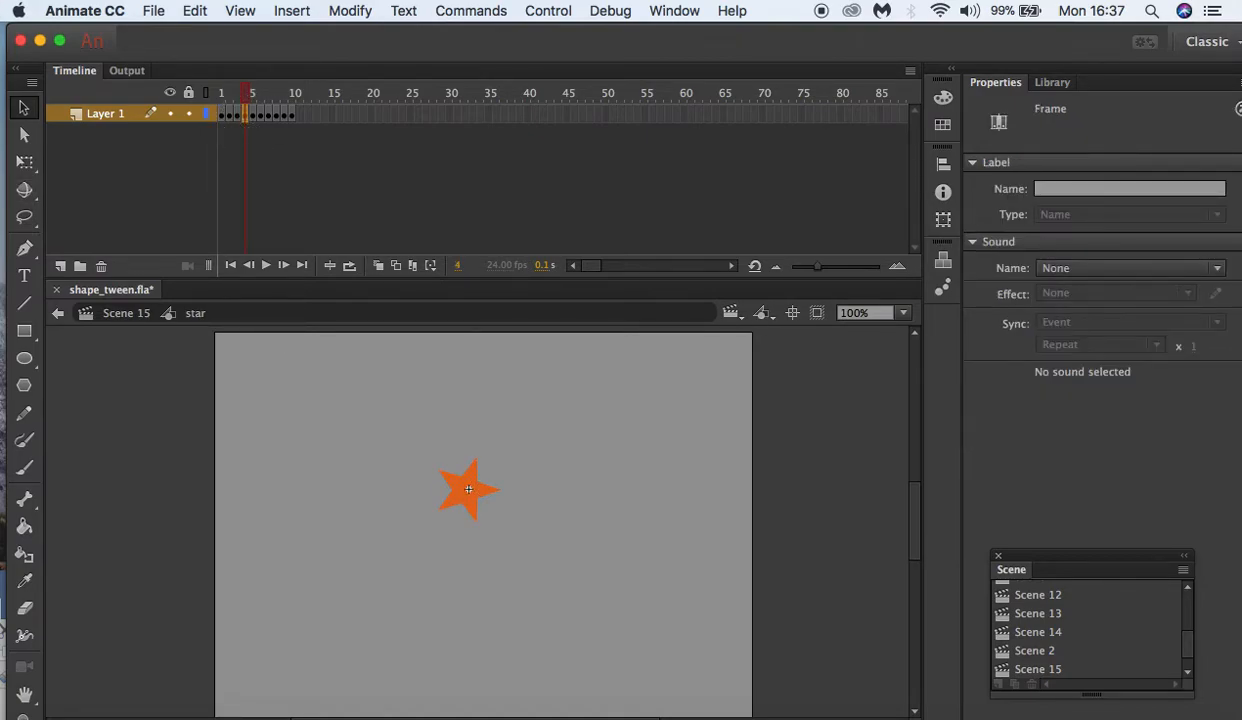
pyautogui.click(486, 477)
pyautogui.click(1176, 275)
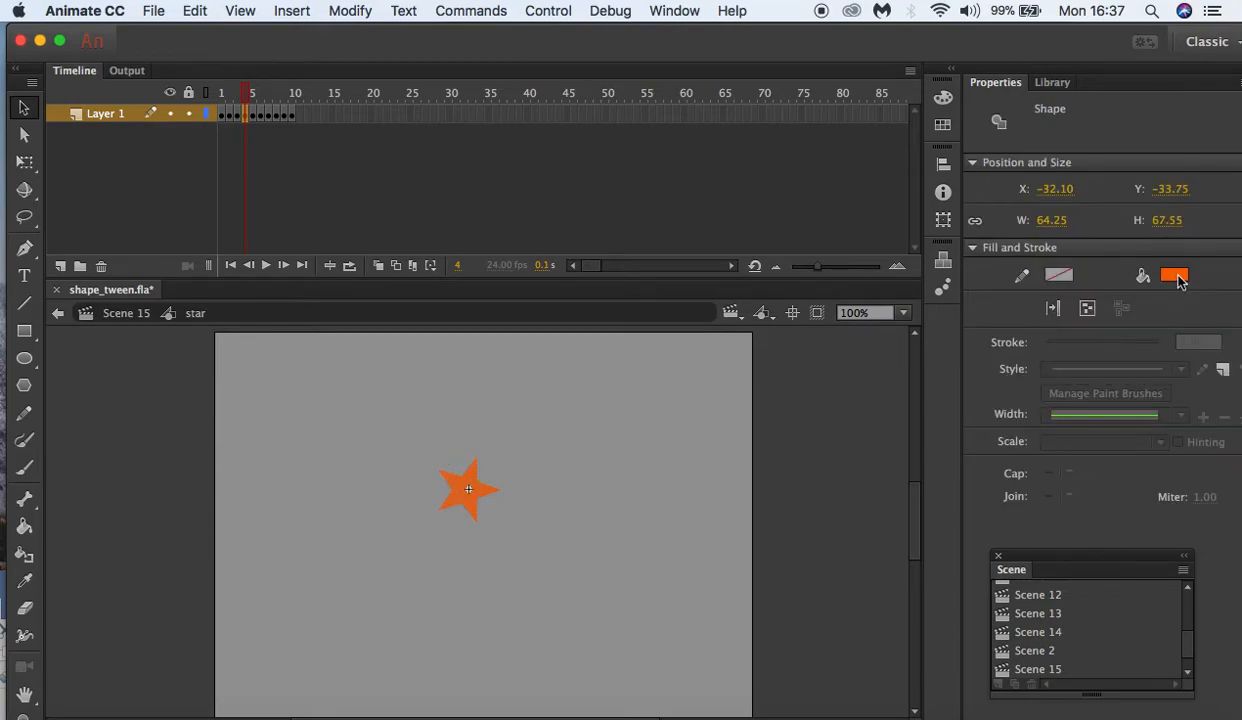
pyautogui.click(1118, 410)
# Step: Set the star's fill on frame 5 to the light blue #6699FF
pyautogui.press('.')
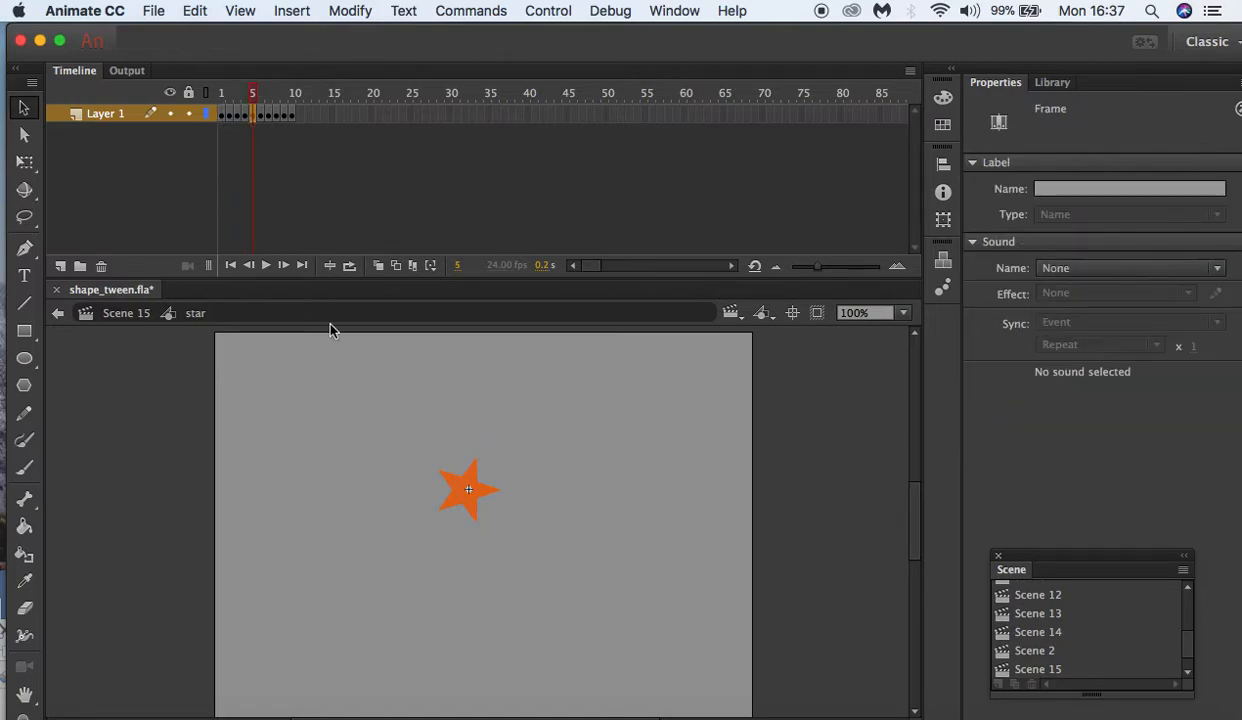
pyautogui.click(462, 505)
pyautogui.click(1177, 280)
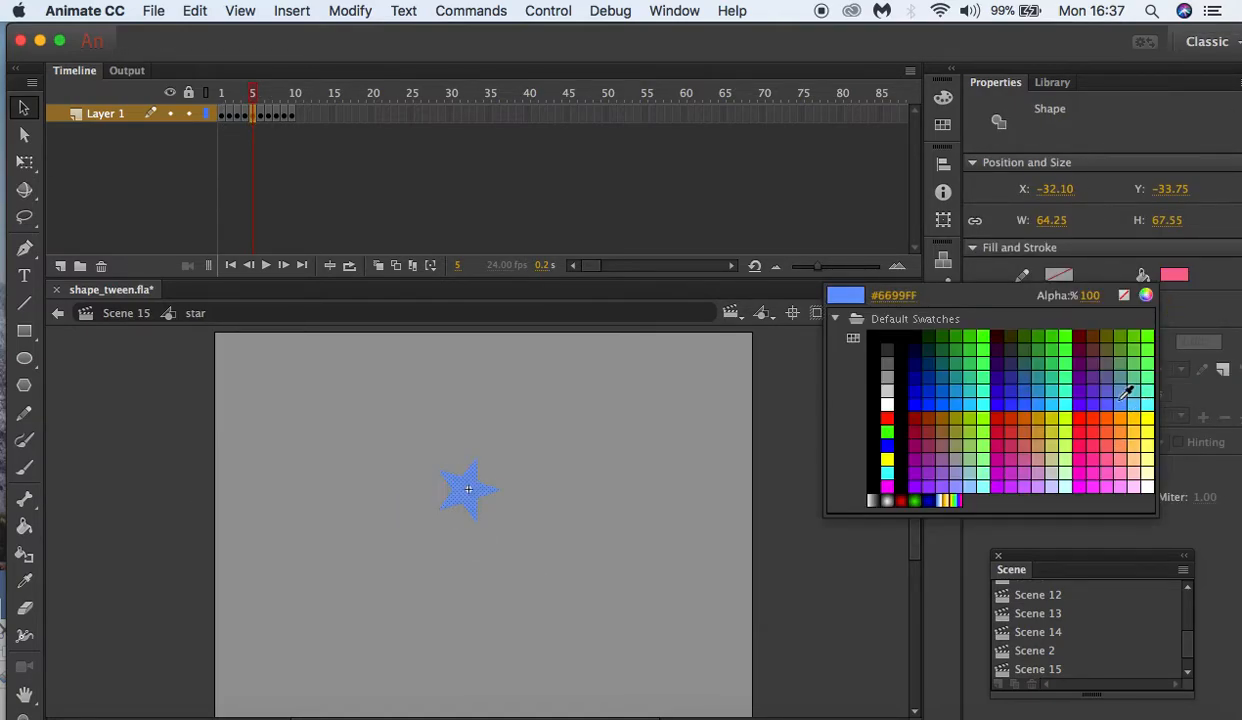
pyautogui.click(1121, 401)
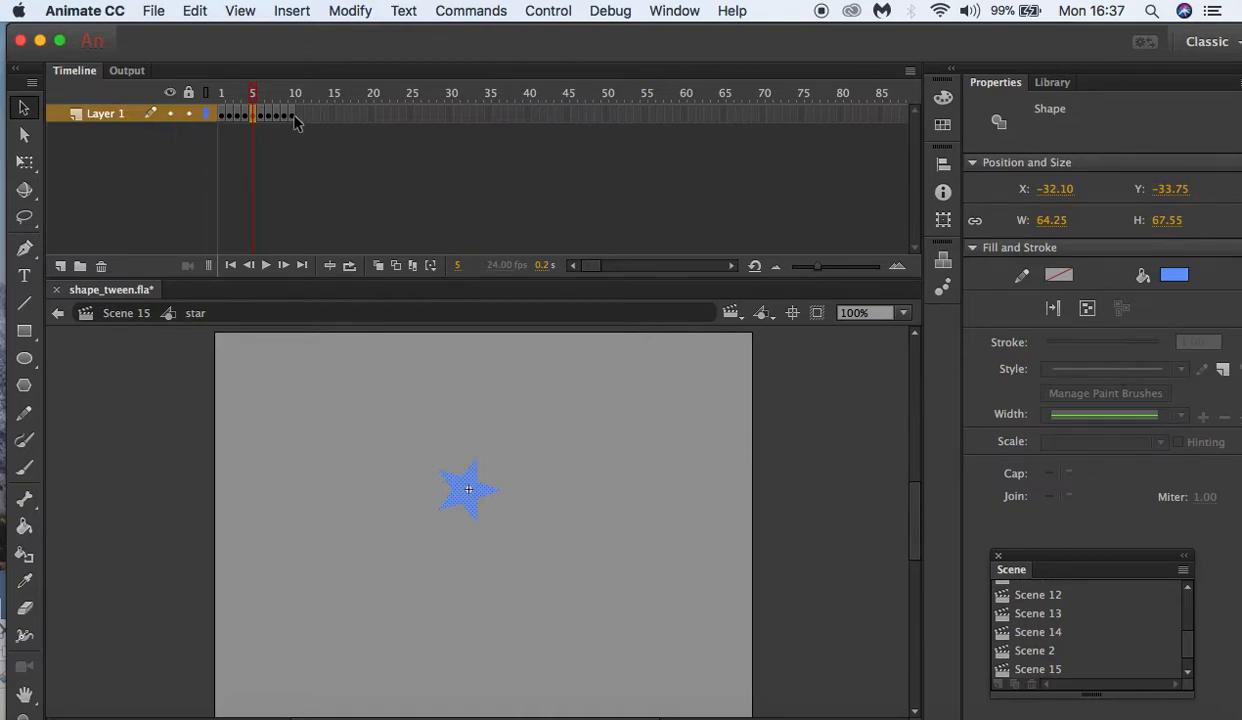
# Step: Change the star on frame 6 to a bright green fill
pyautogui.click(263, 115)
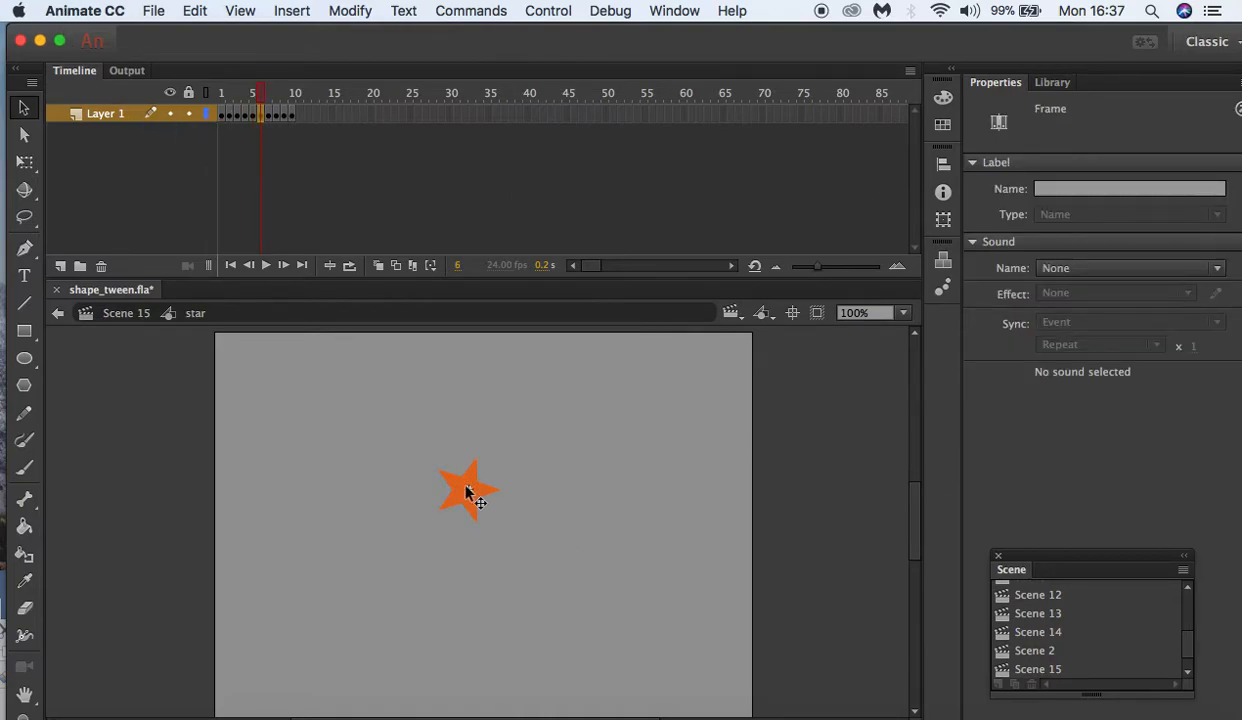
pyautogui.click(468, 492)
pyautogui.click(1174, 275)
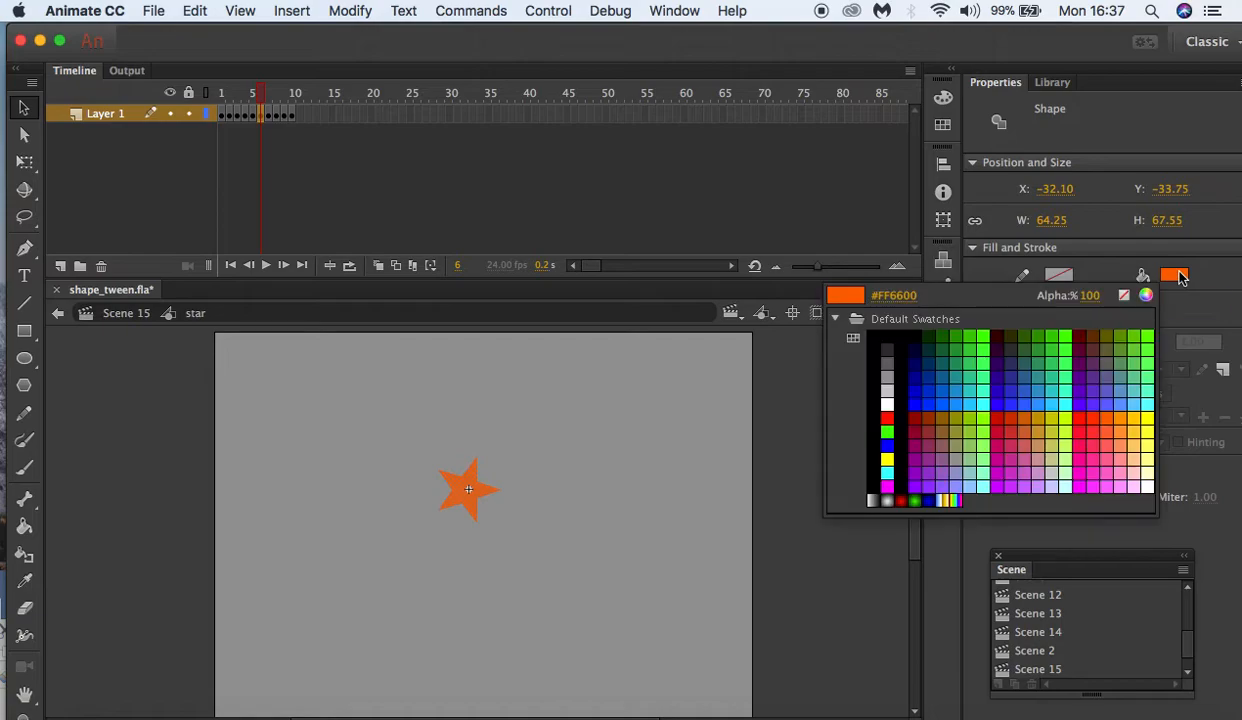
pyautogui.click(1066, 374)
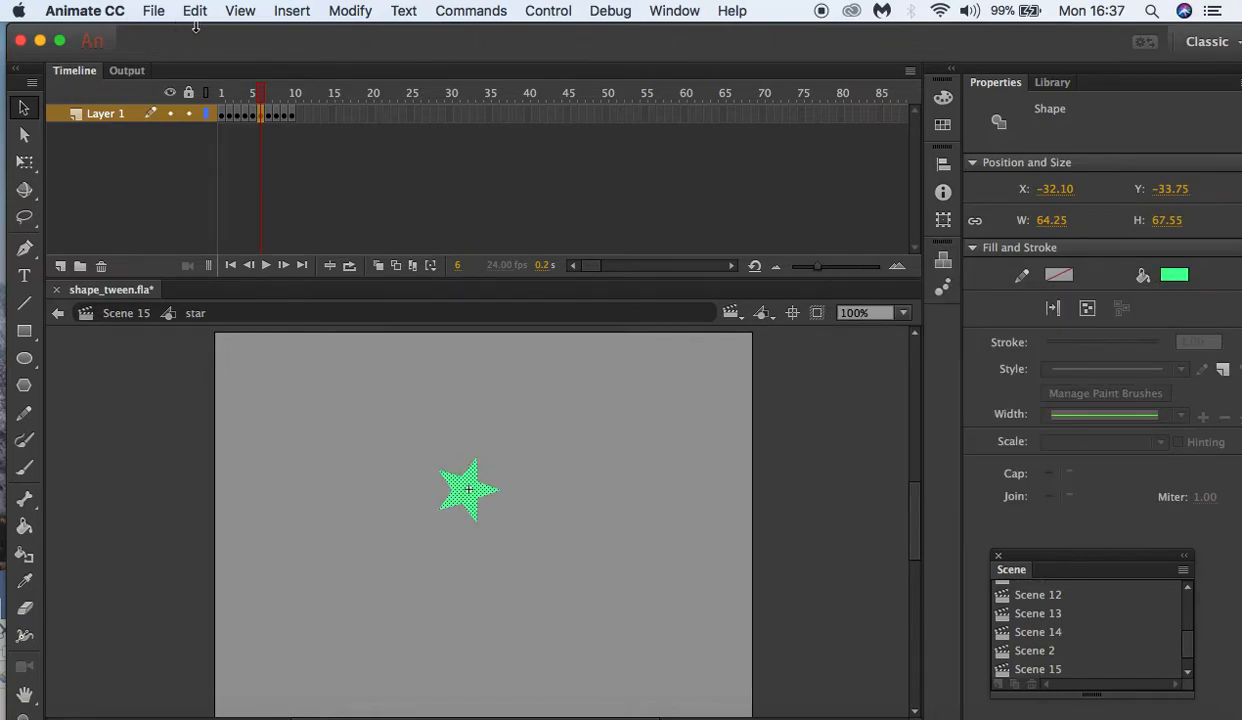
# Step: Recolour the star on frame 7 with a dark green fill
pyautogui.click(268, 116)
pyautogui.click(270, 116)
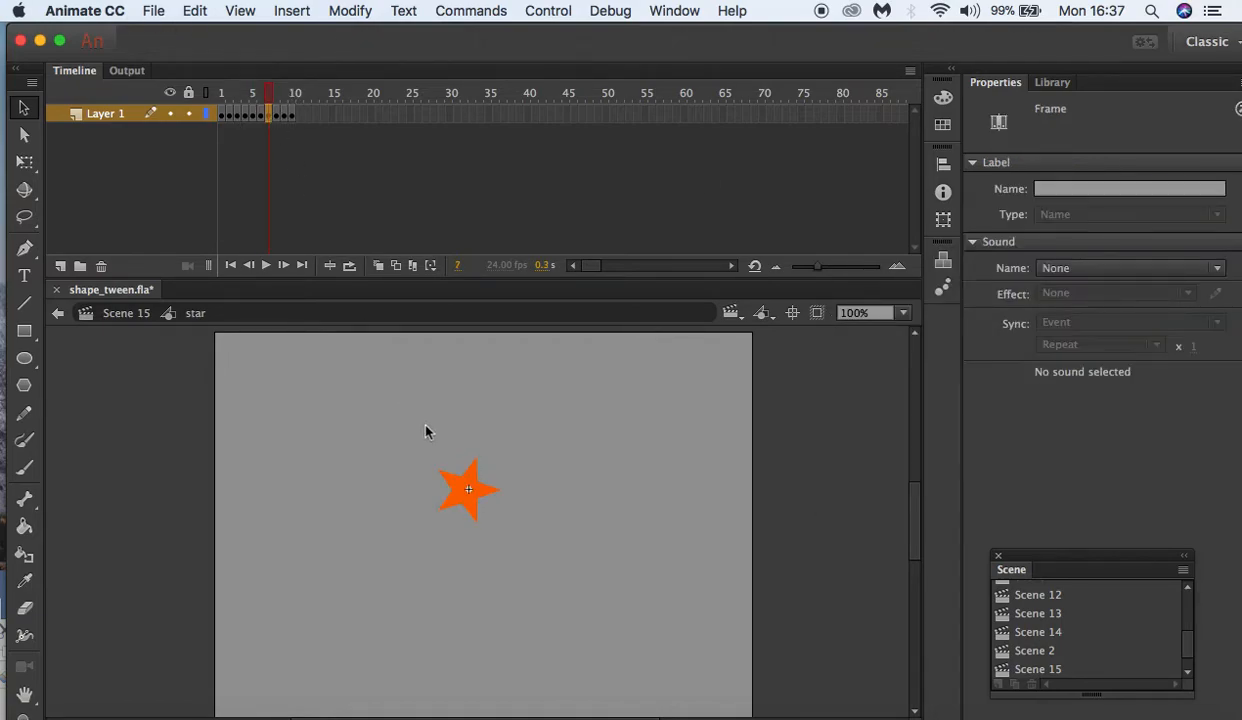
pyautogui.click(469, 489)
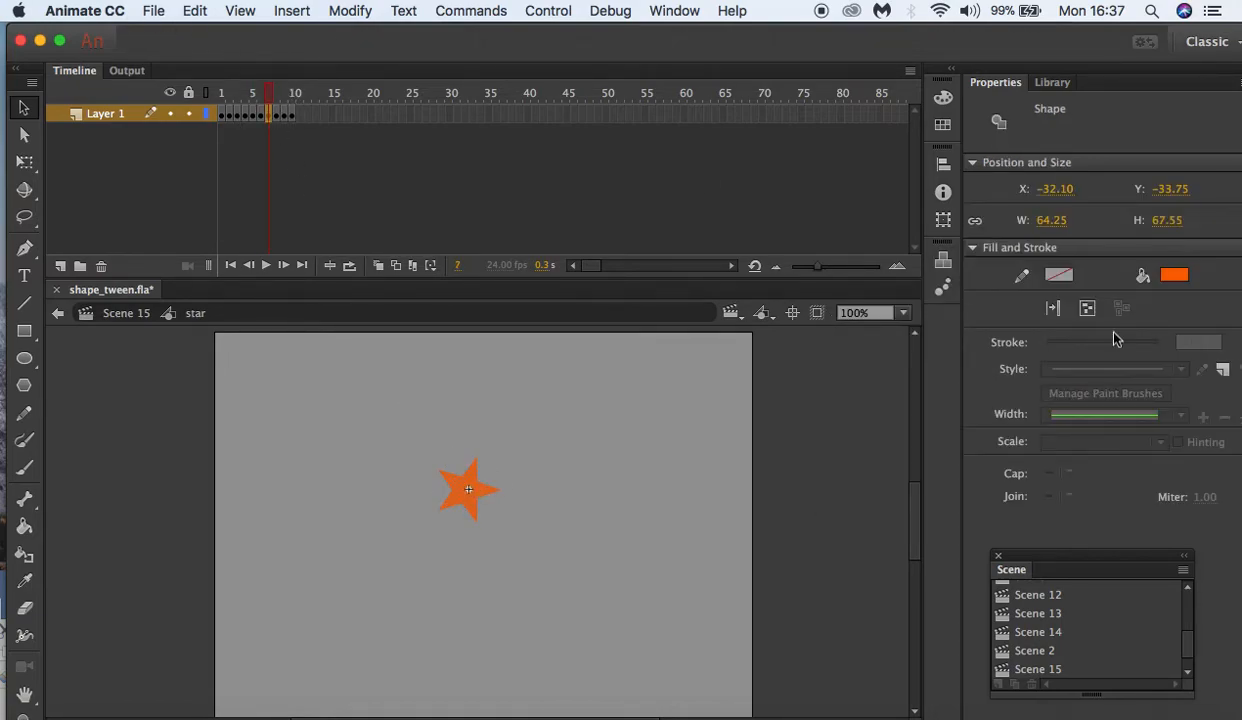
pyautogui.click(1174, 276)
pyautogui.click(937, 338)
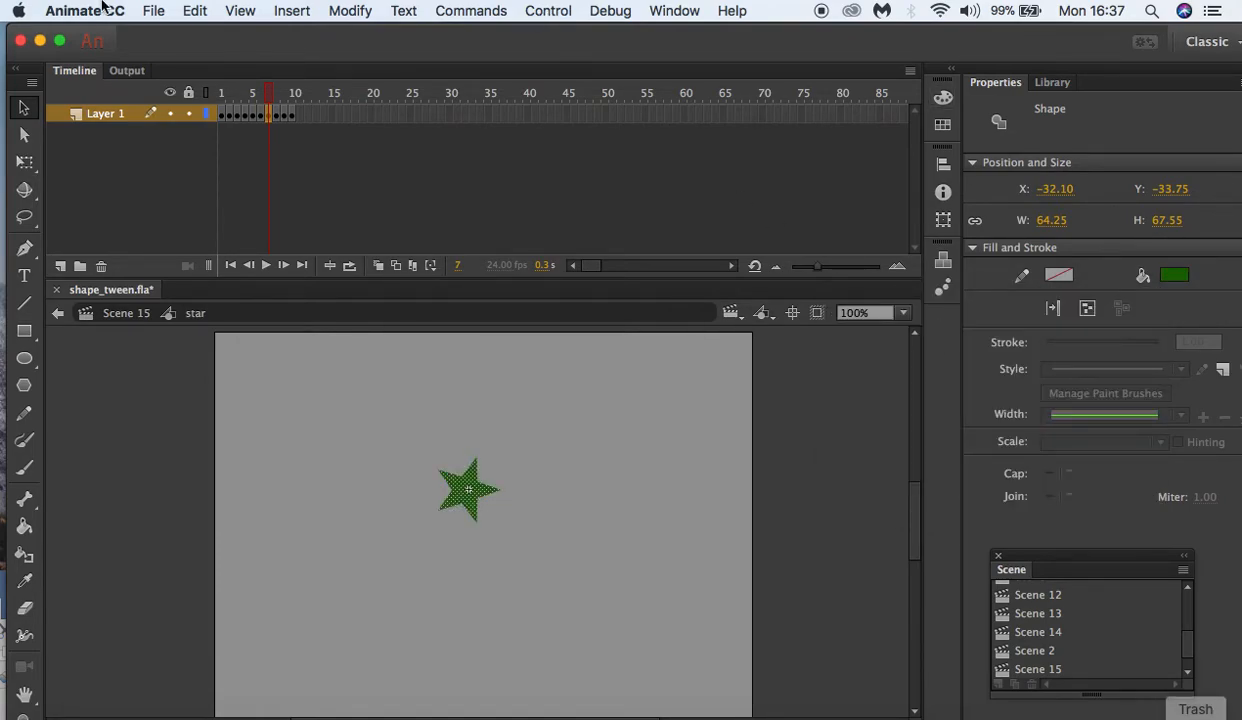
# Step: Recolour the star on frame 8 with a dark teal fill
pyautogui.click(279, 116)
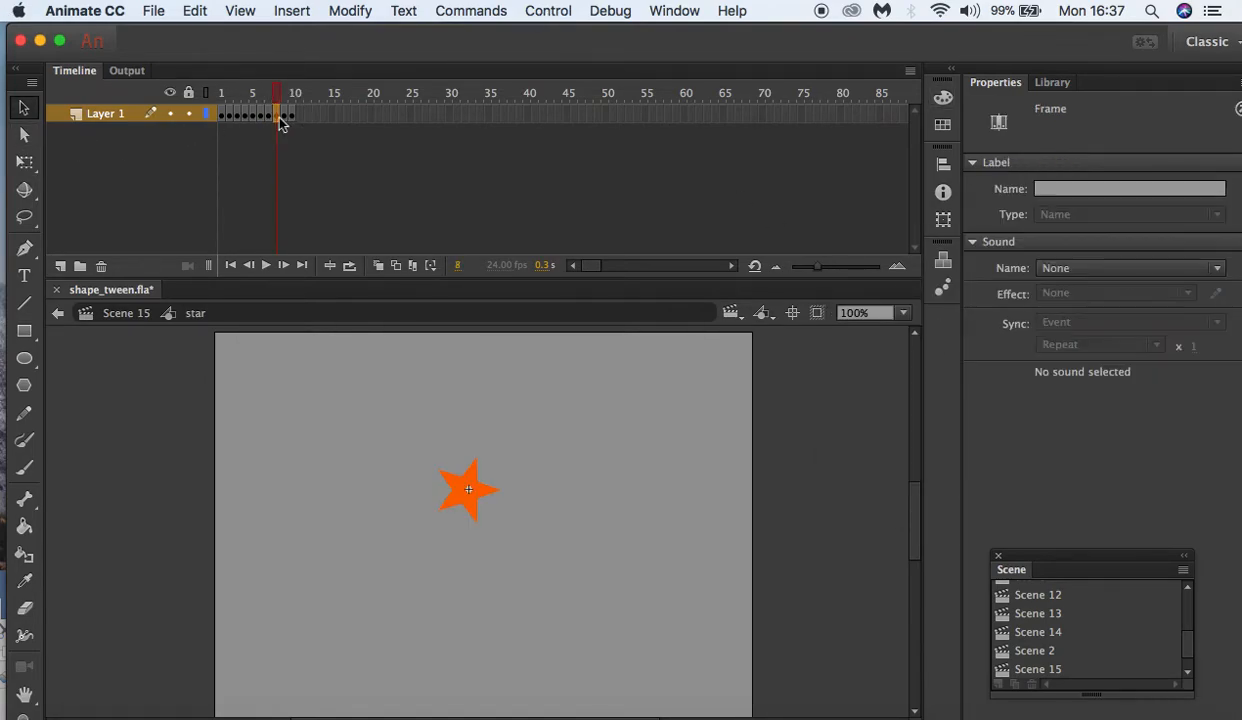
pyautogui.click(469, 490)
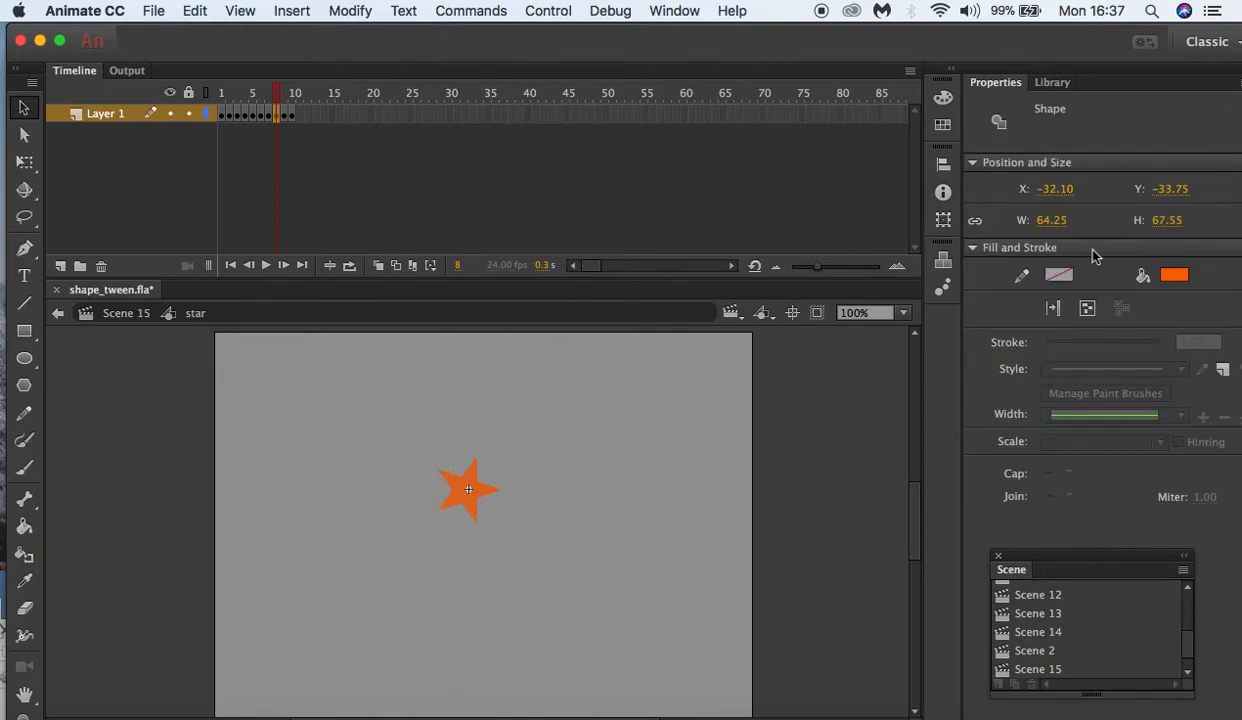
pyautogui.click(1174, 276)
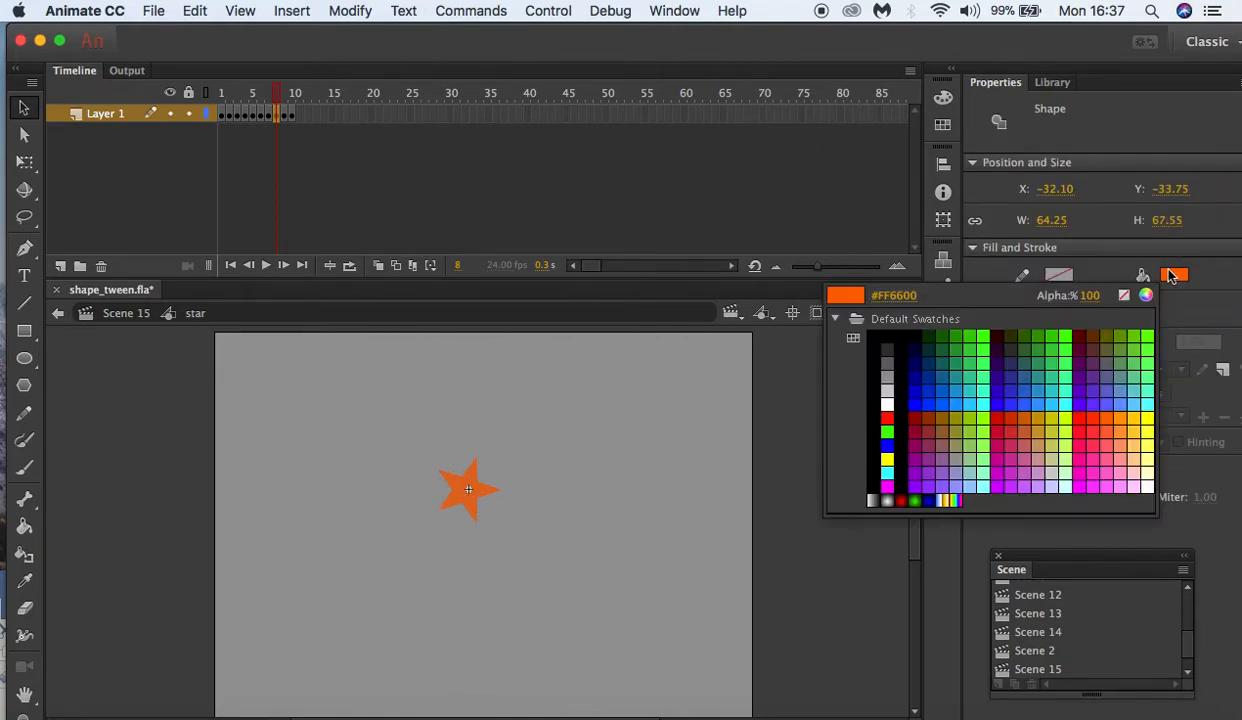
pyautogui.click(937, 362)
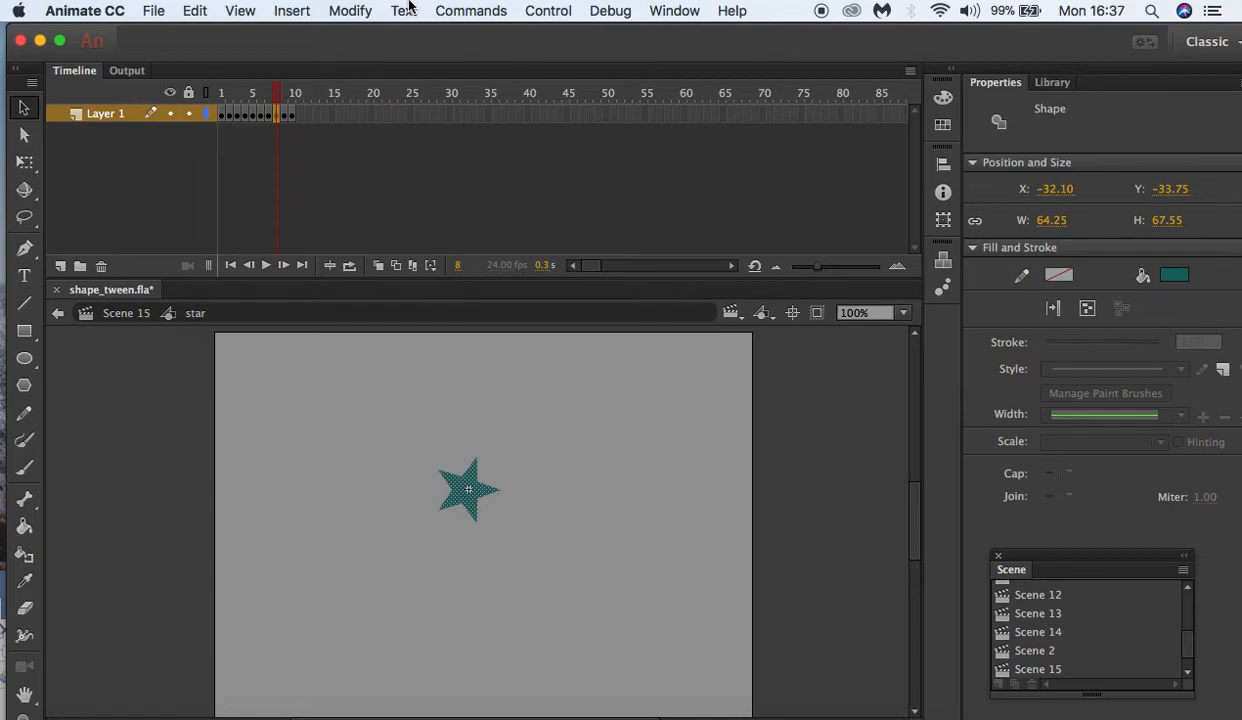
# Step: Give the star on frame 9 a different fill colour from the default swatches
pyautogui.press('.')
pyautogui.click(487, 489)
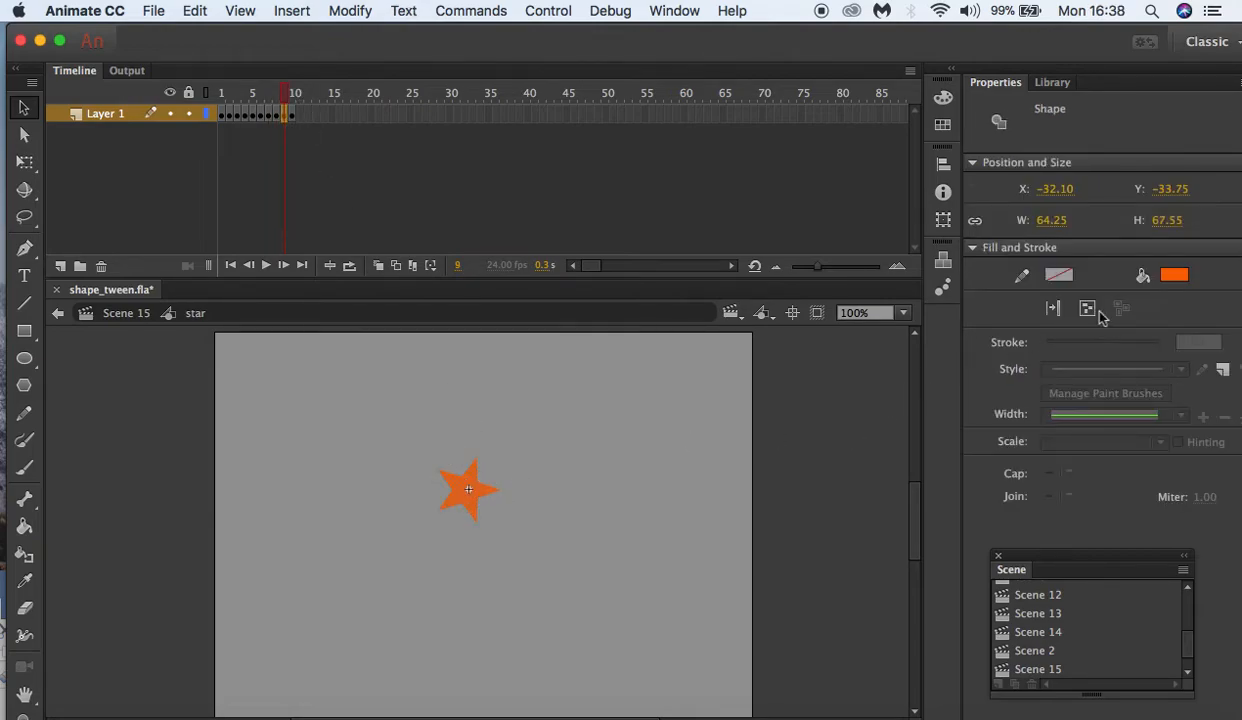
pyautogui.click(1177, 278)
pyautogui.click(967, 471)
# Step: Change the star on frame 10 to a bright yellow fill
pyautogui.click(291, 114)
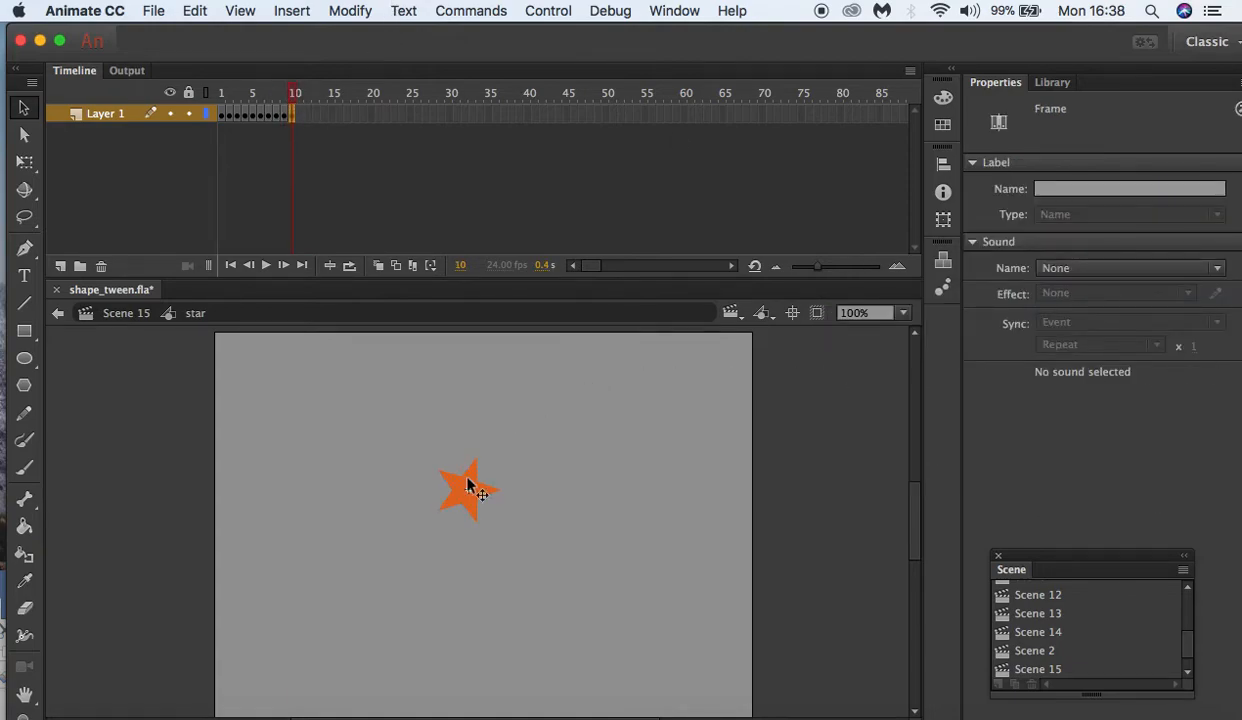
pyautogui.click(476, 476)
pyautogui.click(1177, 278)
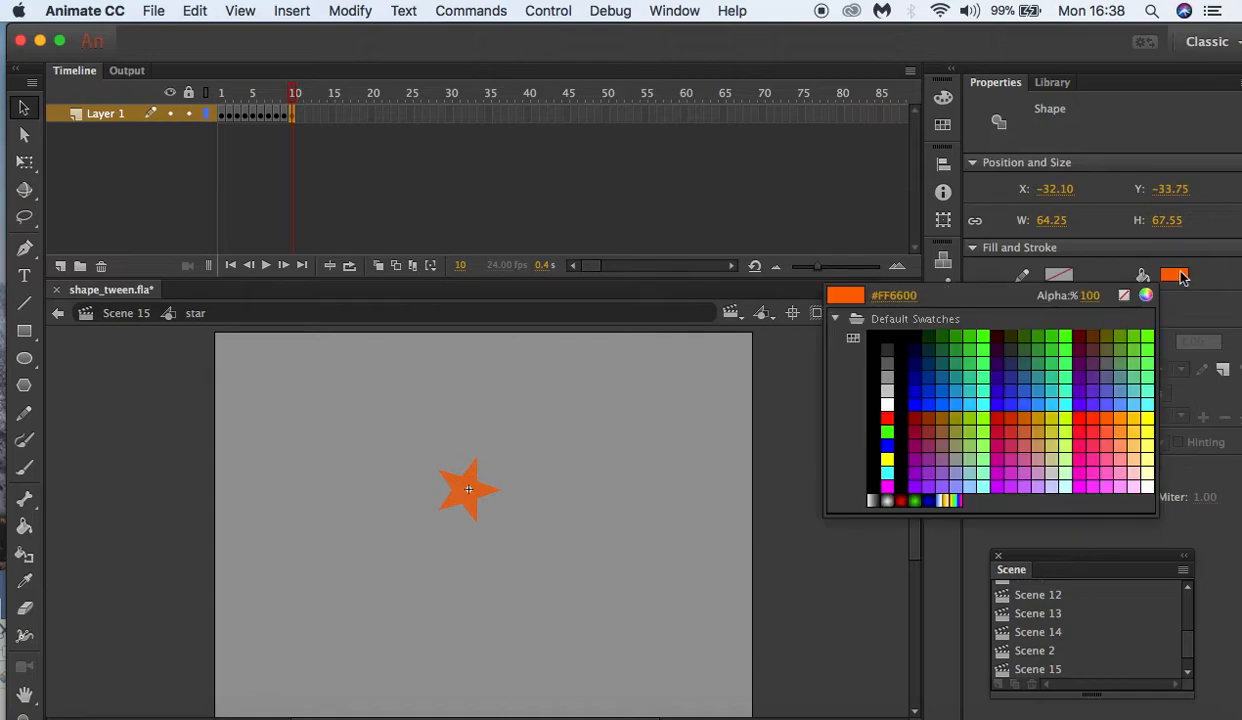
pyautogui.click(1140, 423)
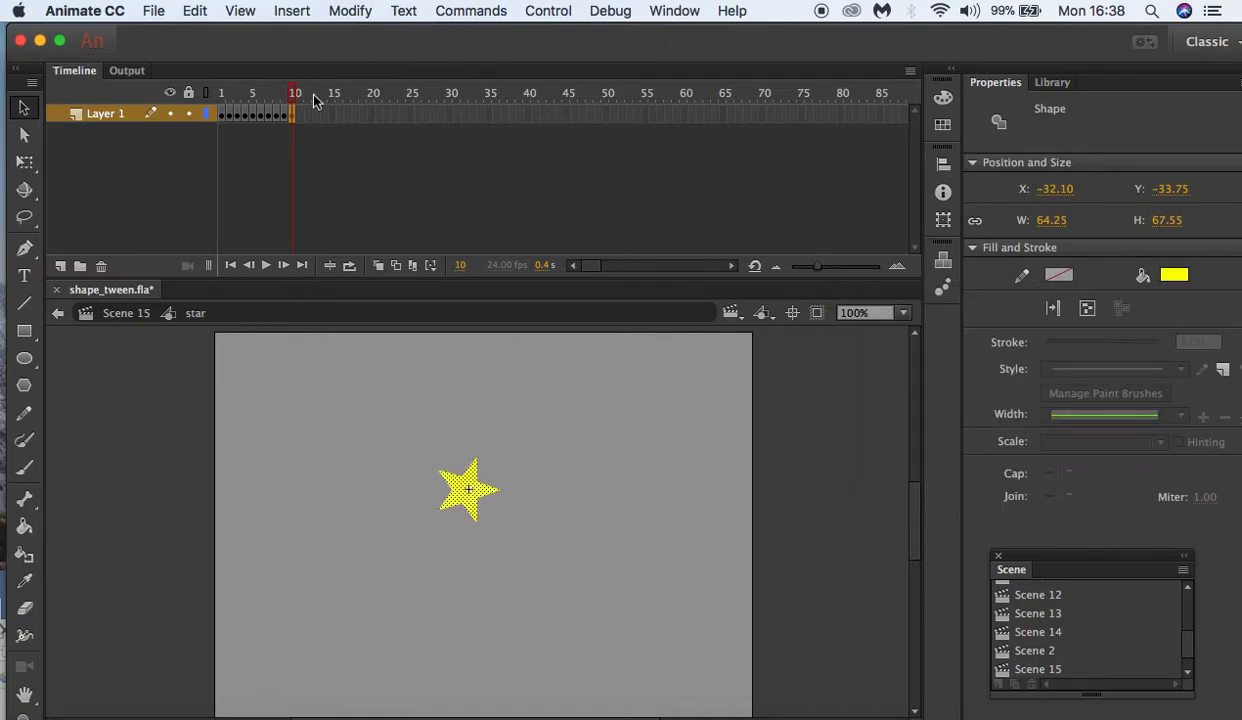
# Step: Scrub back through the star symbol's keyframes to check their colours, and return to Scene 15
pyautogui.click(268, 93)
pyautogui.moveTo(268, 93); pyautogui.dragTo(237, 92)
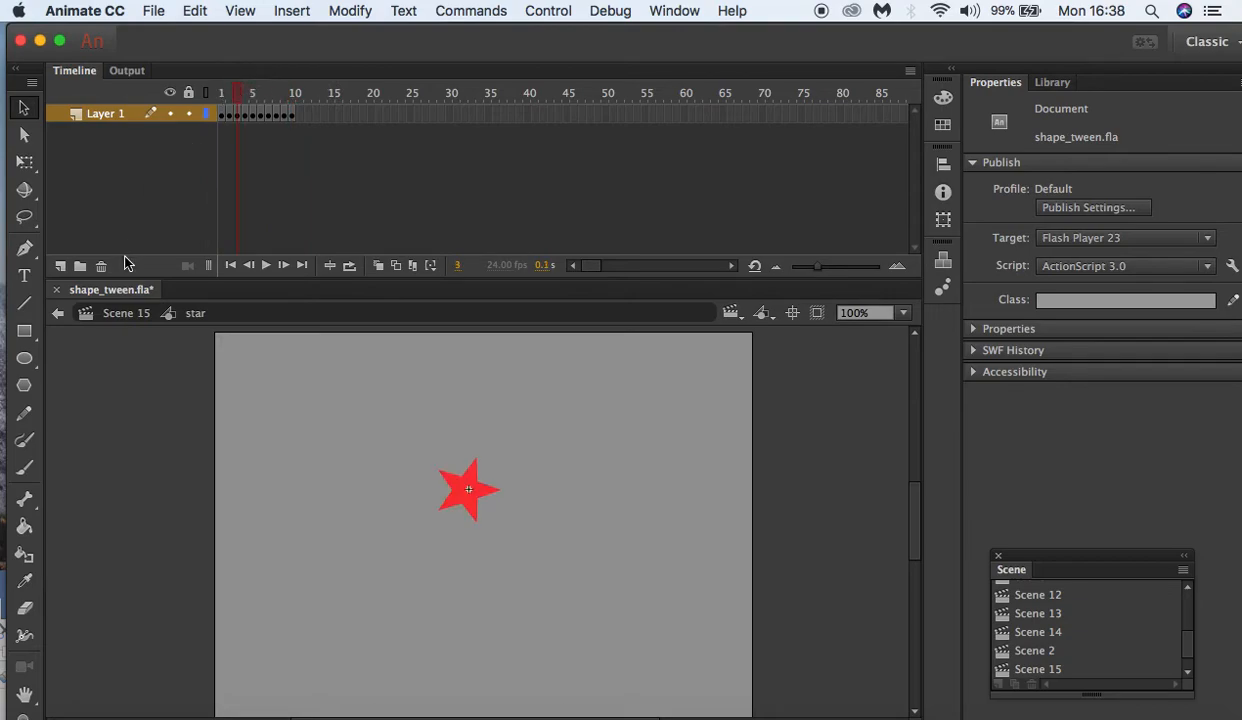
pyautogui.click(130, 315)
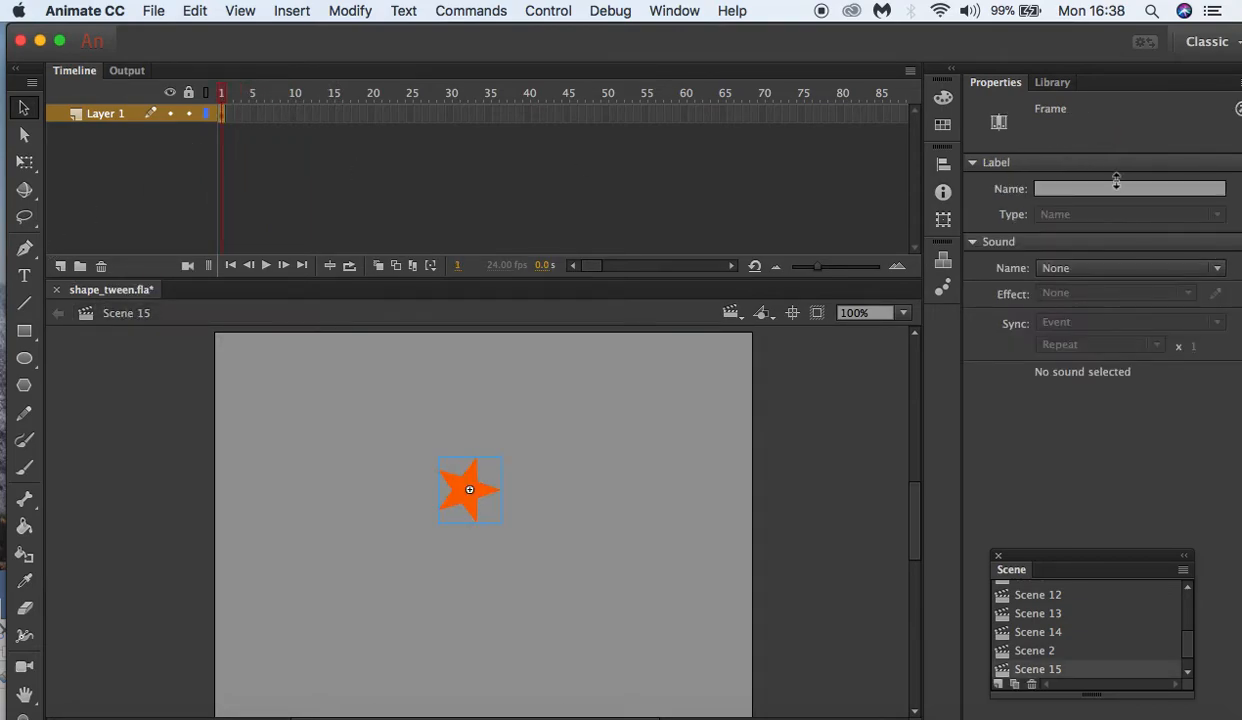
# Step: Extend Layer 1 of Scene 15 to frame 10 by inserting a frame
pyautogui.click(292, 115)
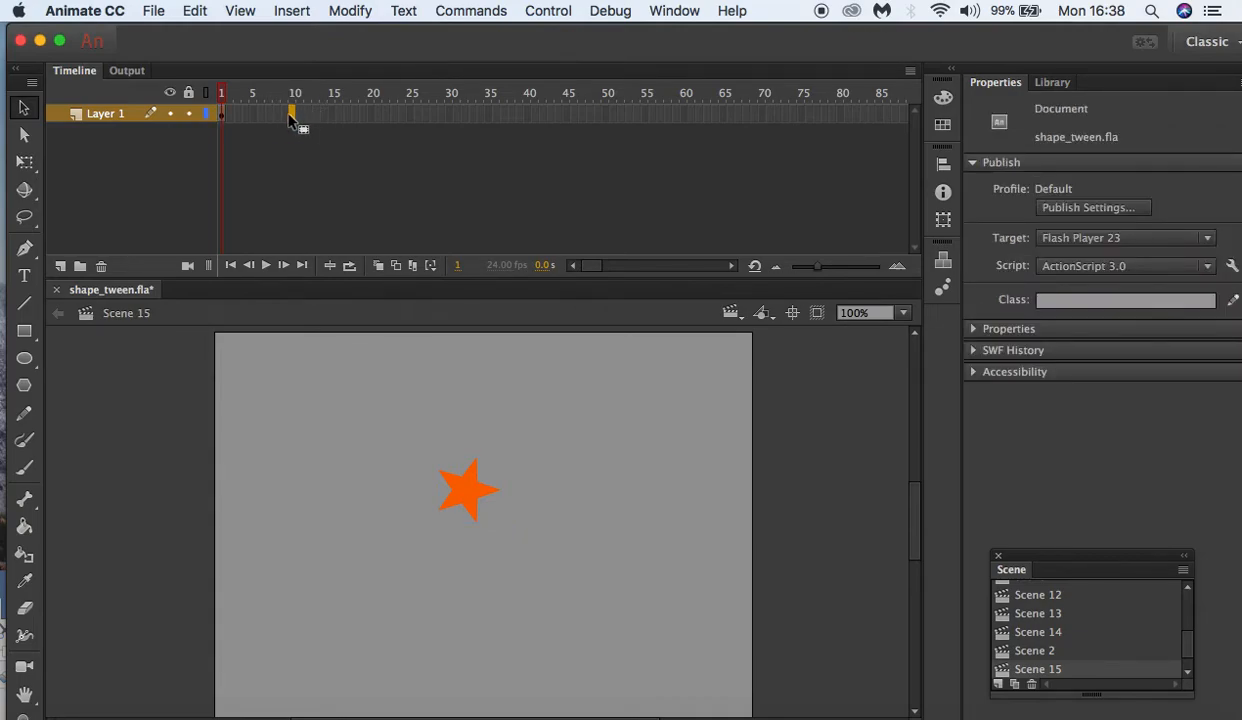
pyautogui.rightClick(290, 119)
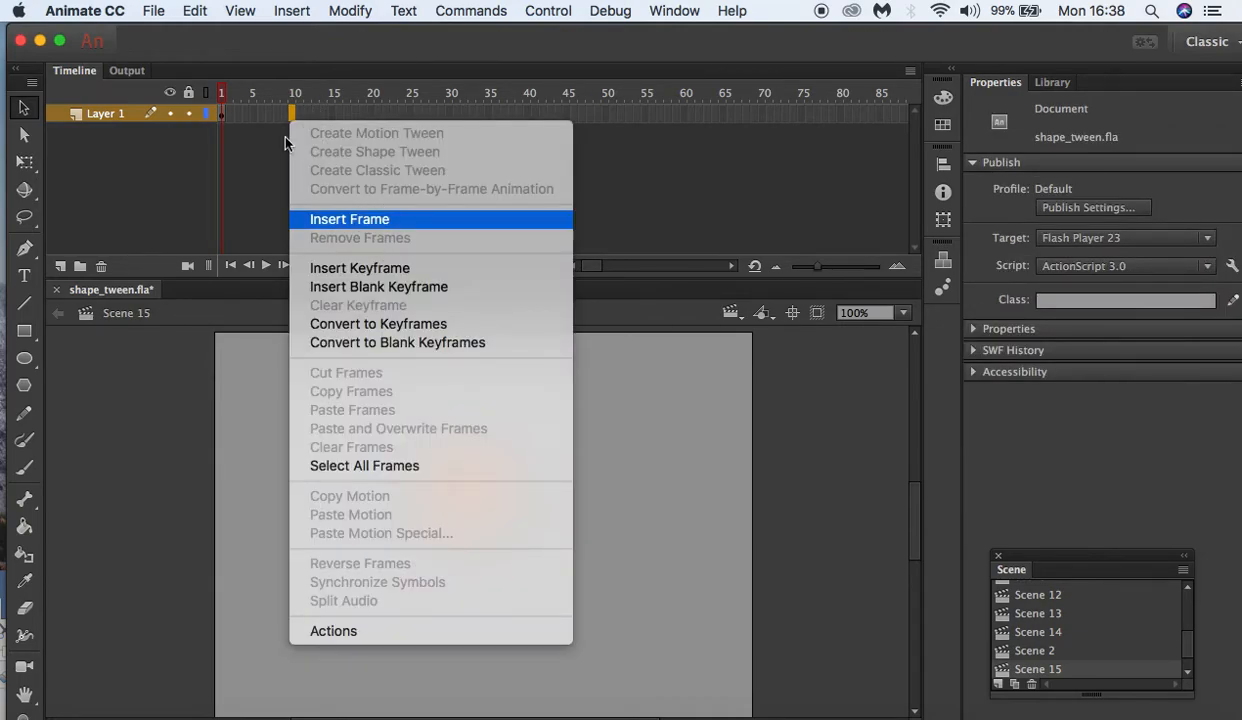
pyautogui.click(362, 219)
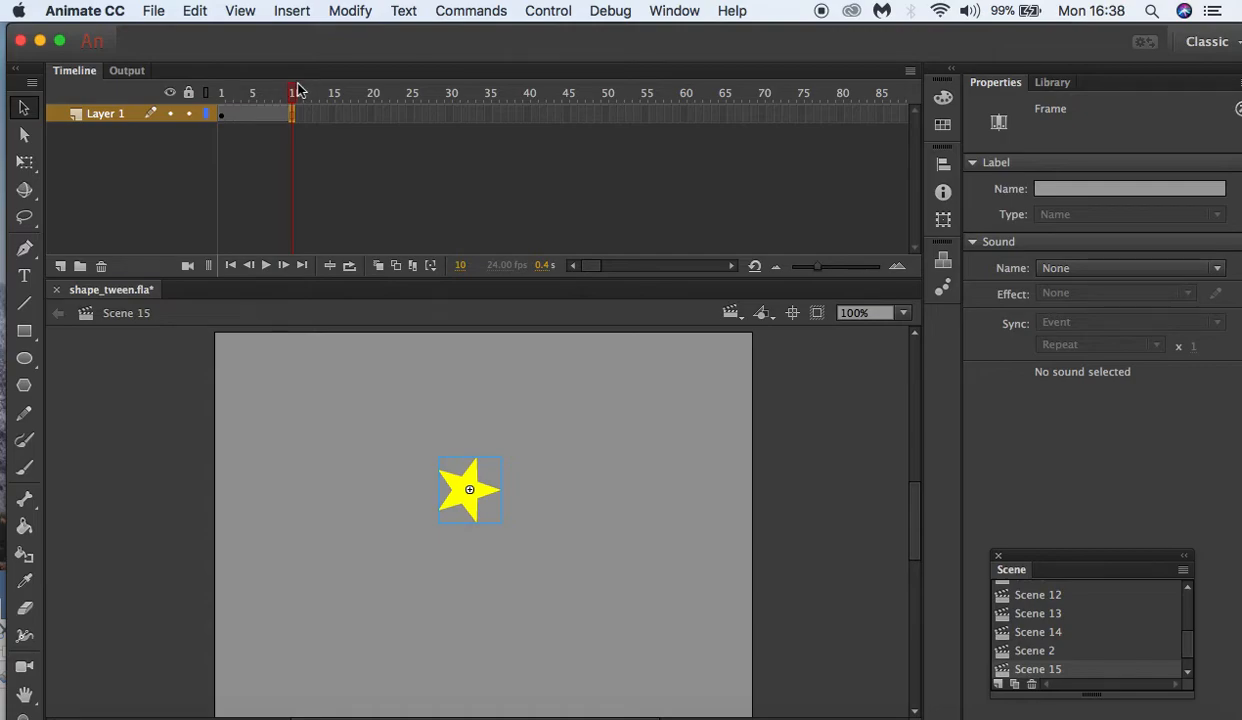
# Step: Preview the star's colour changes by playing and scrubbing the scene's timeline, ending at frame 1
pyautogui.moveTo(296, 89); pyautogui.dragTo(116, 80)
pyautogui.click(265, 265)
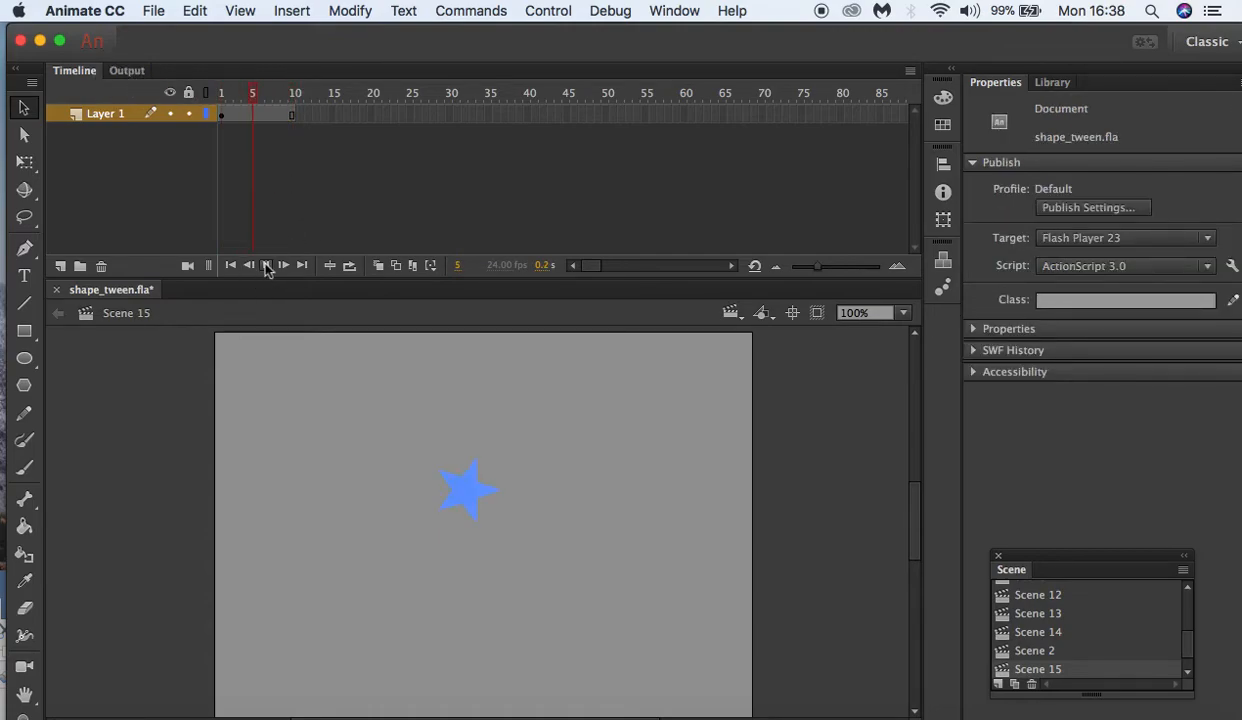
pyautogui.click(274, 93)
pyautogui.moveTo(274, 93); pyautogui.dragTo(218, 97)
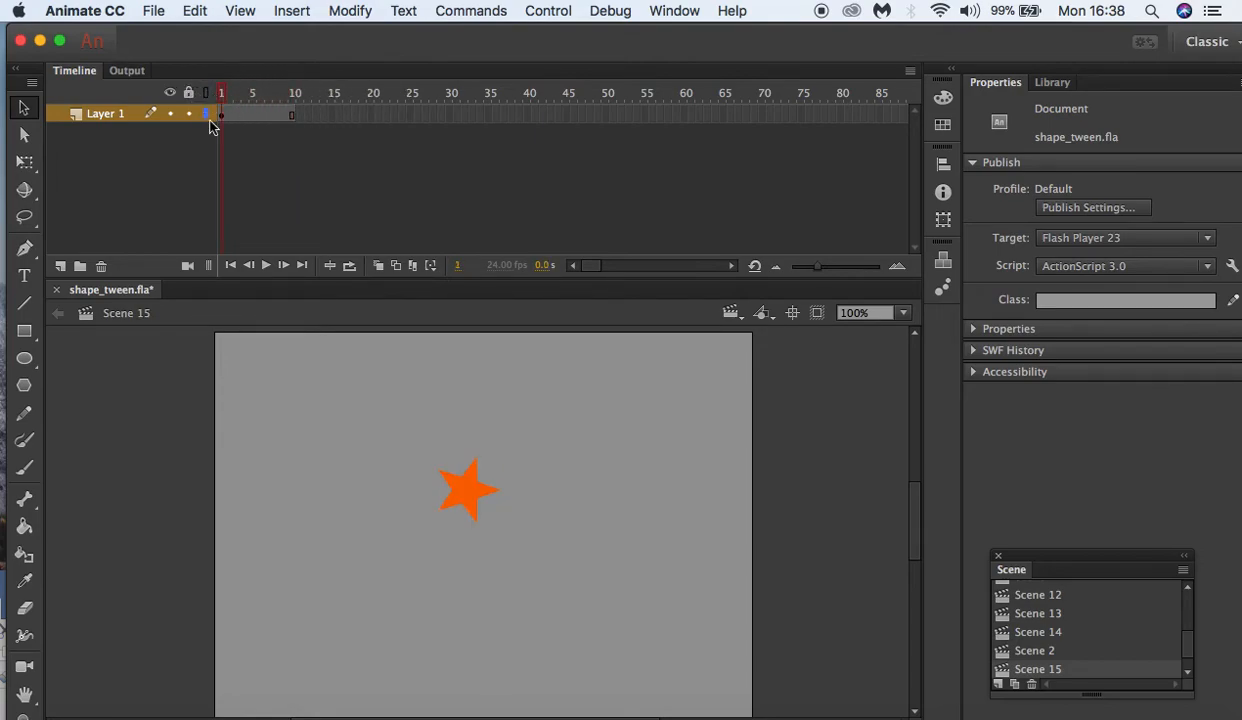
# Step: Add a new layer above Layer 1 and place another star symbol instance from the library on the stage's right half
pyautogui.click(468, 496)
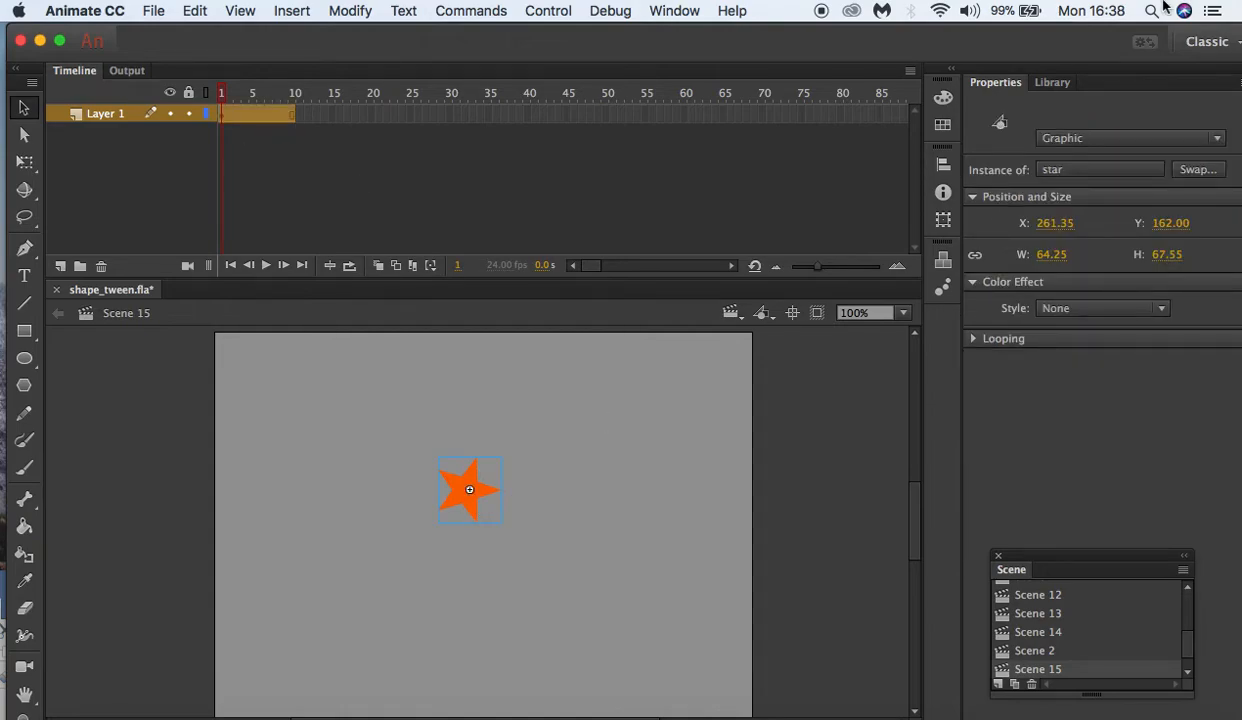
pyautogui.click(1060, 84)
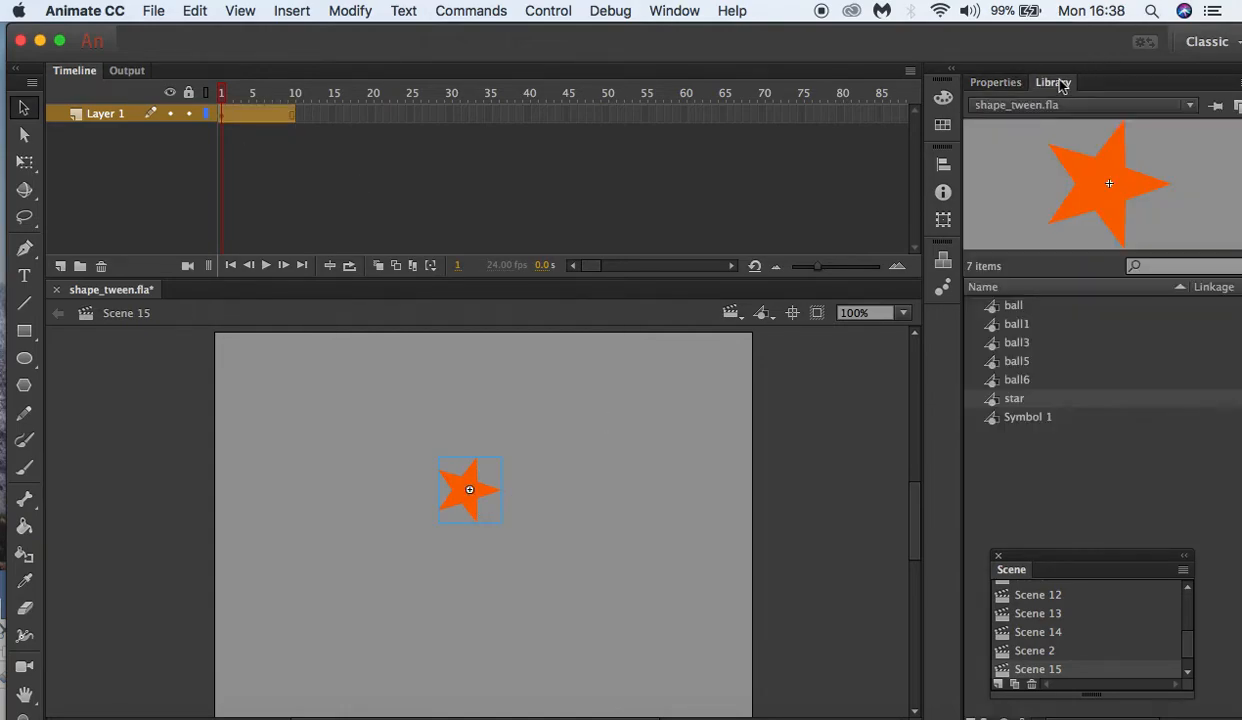
pyautogui.click(990, 400)
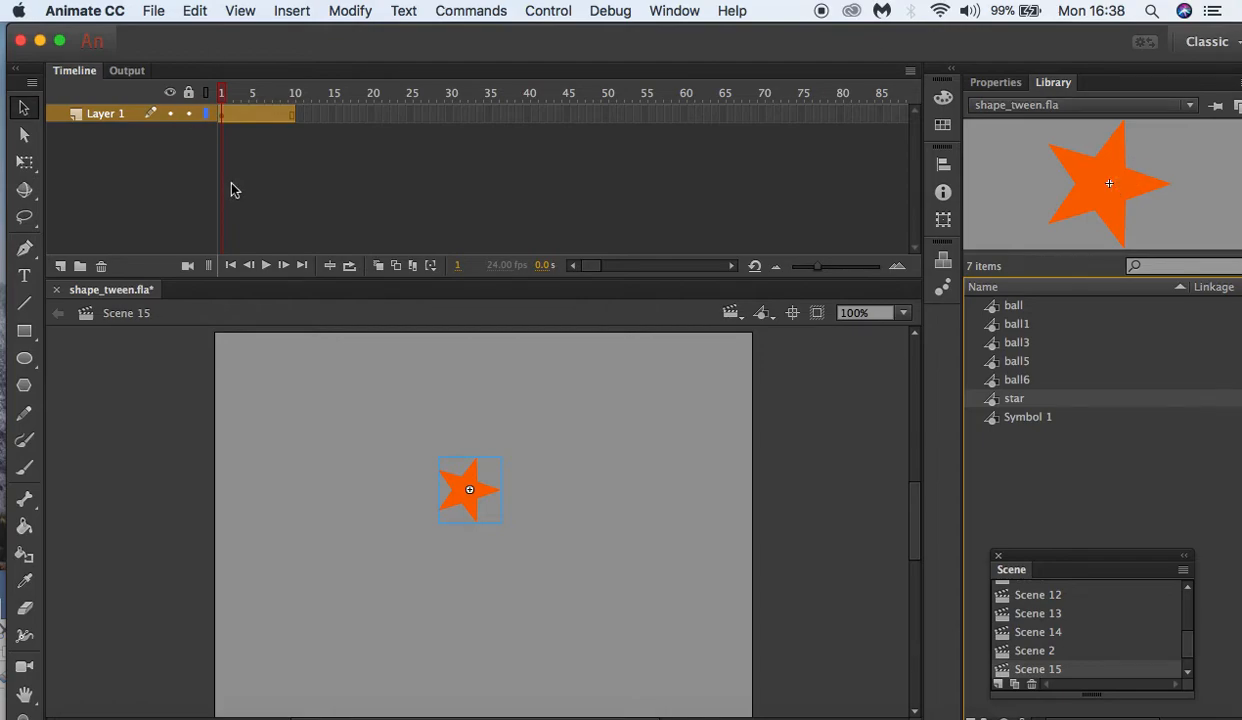
pyautogui.click(59, 266)
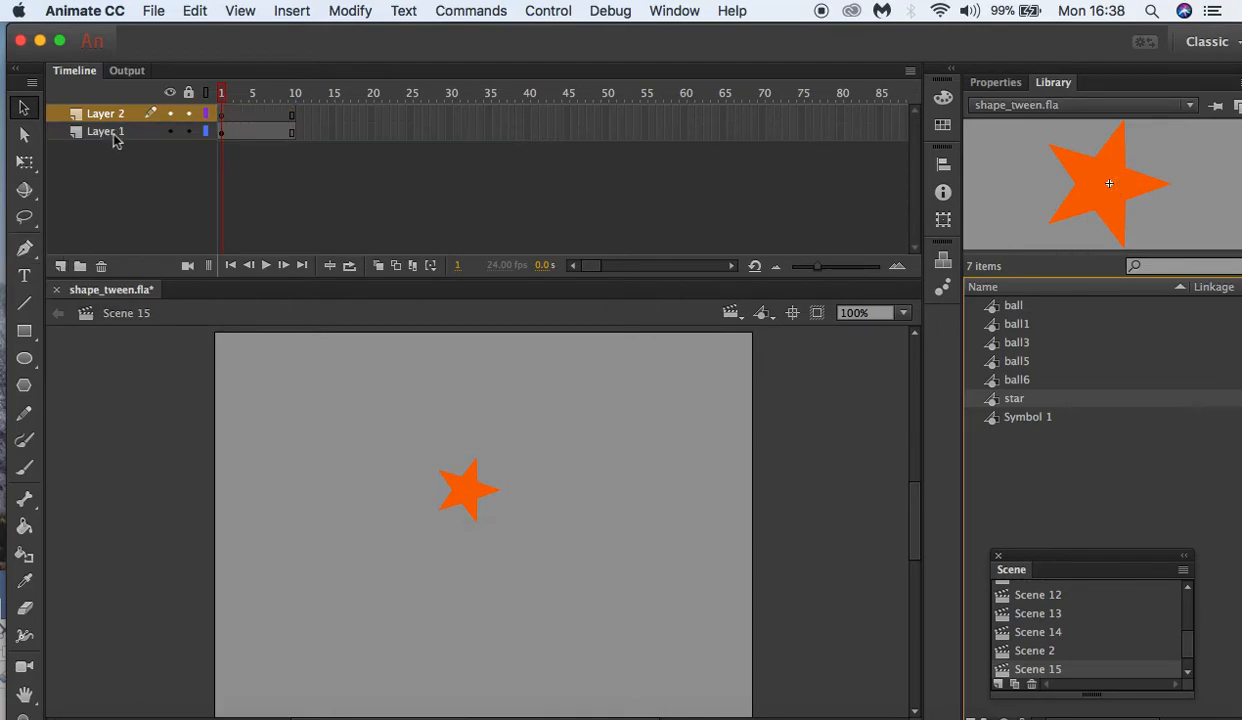
pyautogui.moveTo(1109, 199); pyautogui.dragTo(663, 520)
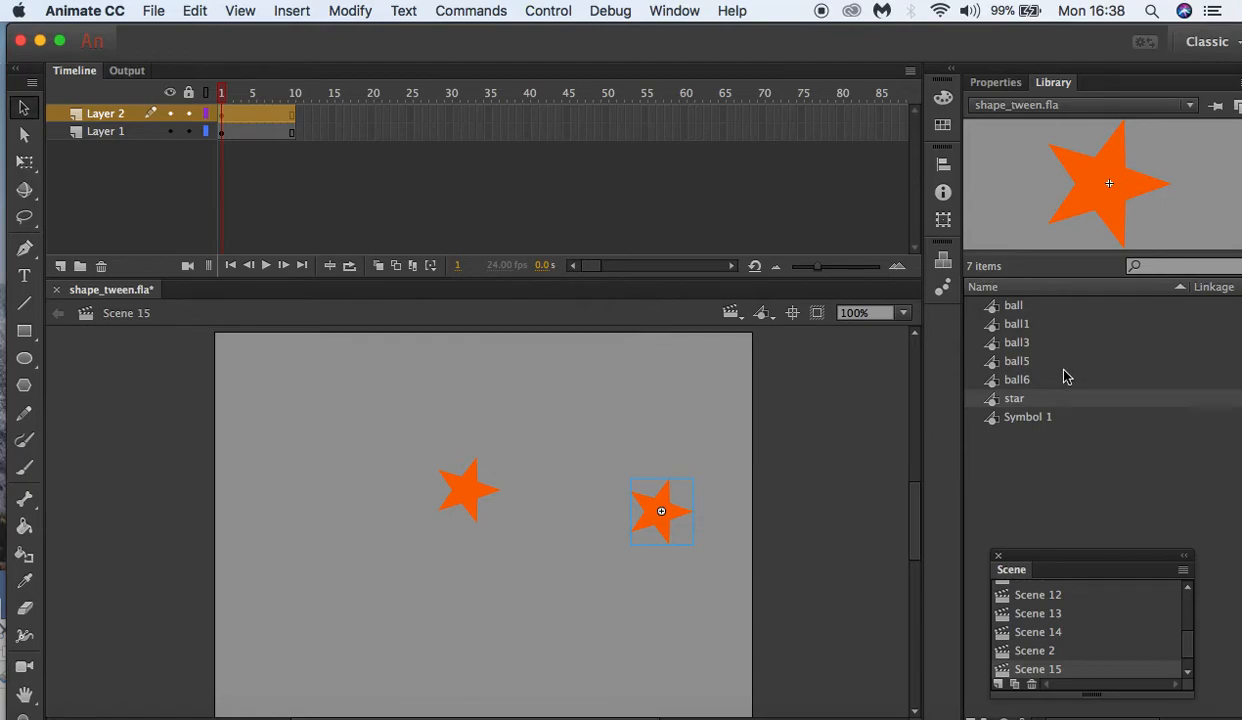
# Step: Duplicate the star instance on Layer 2 until eight more copies are scattered across the stage
pyautogui.moveTo(653, 524); pyautogui.dragTo(491, 603)
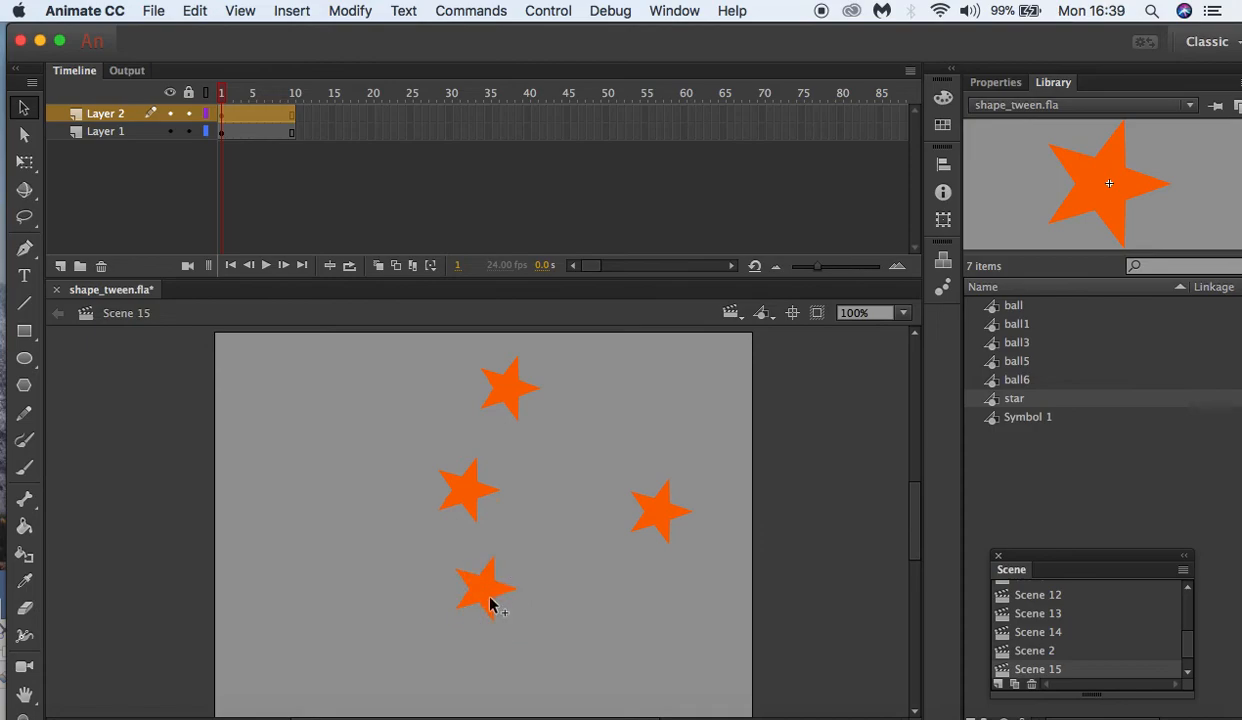
pyautogui.moveTo(513, 396); pyautogui.dragTo(335, 526)
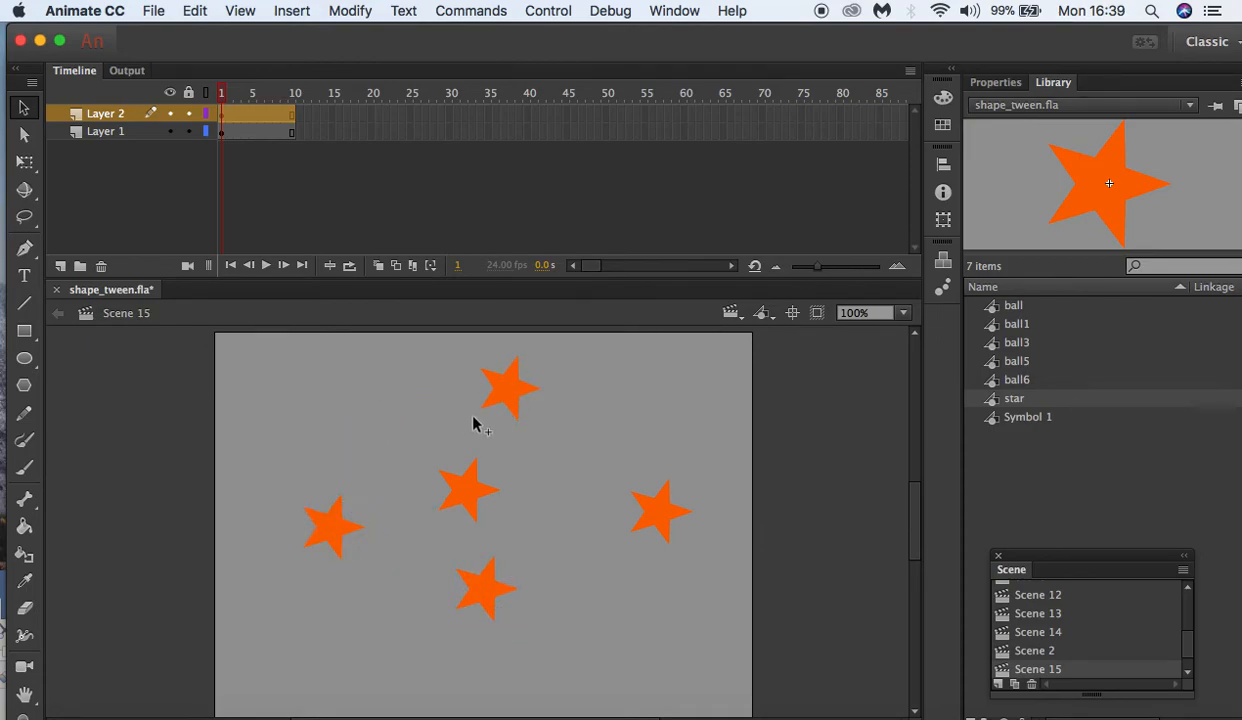
pyautogui.moveTo(510, 413); pyautogui.dragTo(362, 439)
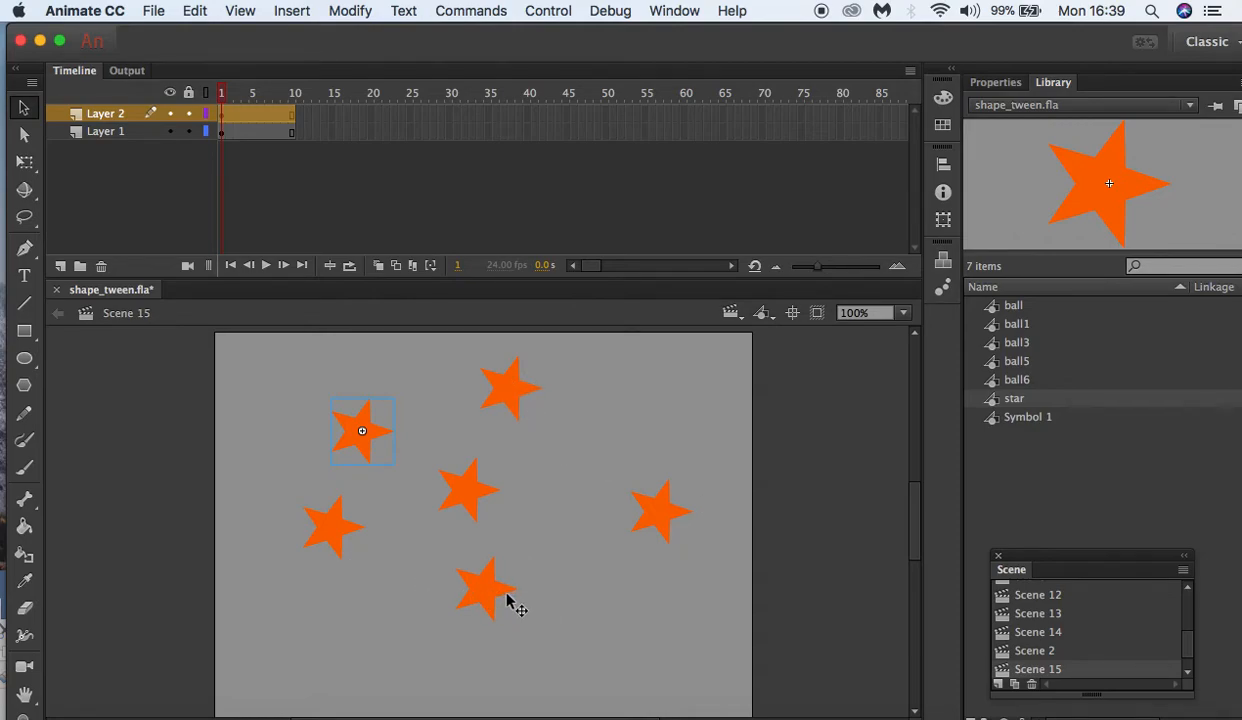
pyautogui.moveTo(484, 594); pyautogui.dragTo(655, 661)
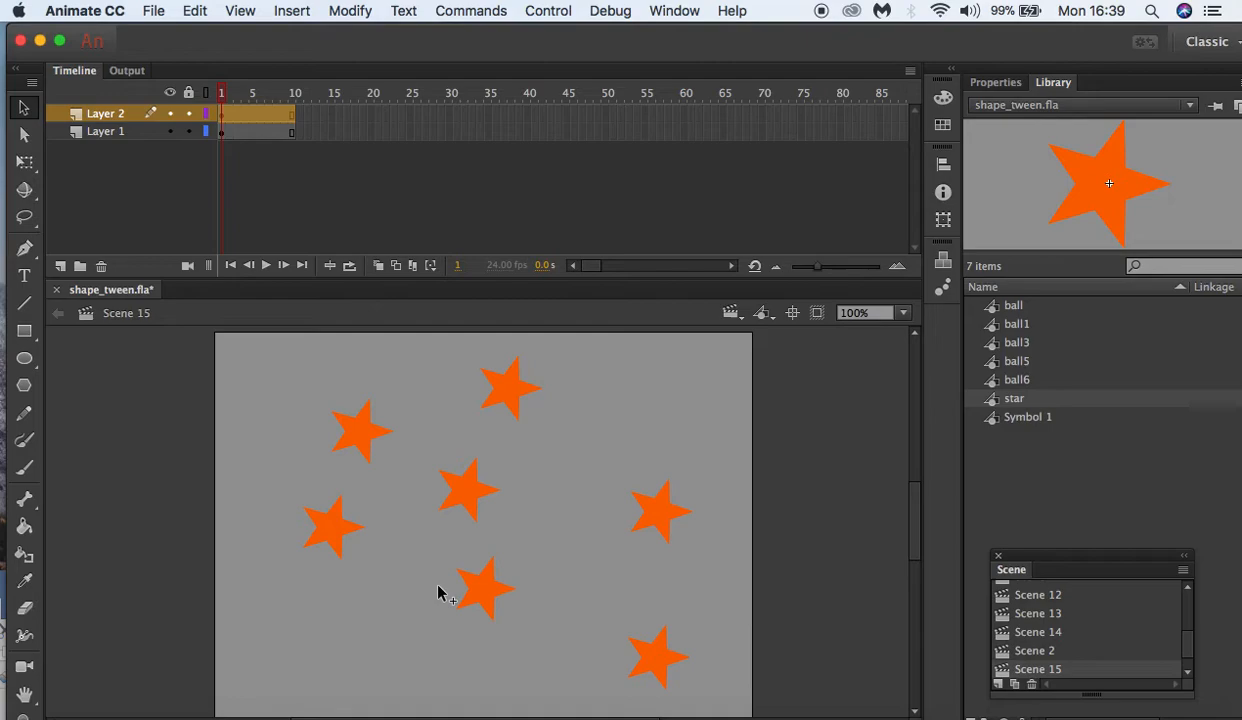
pyautogui.moveTo(474, 597); pyautogui.dragTo(323, 634)
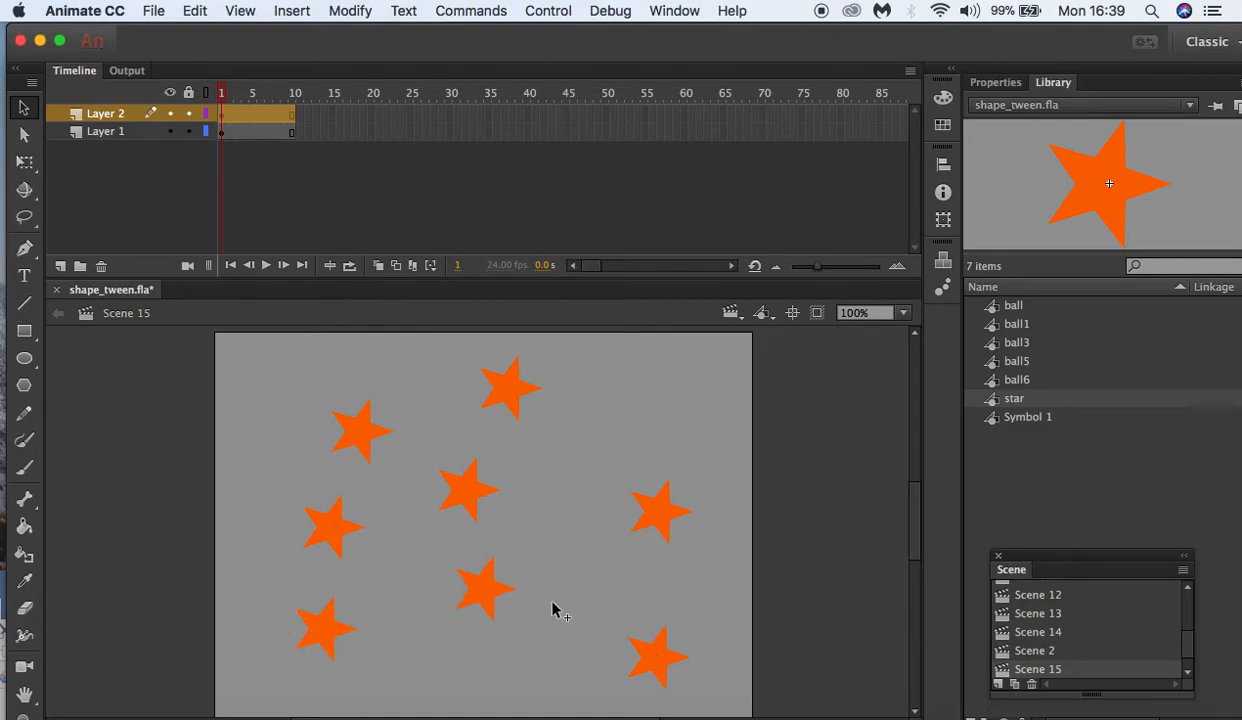
pyautogui.moveTo(470, 603); pyautogui.dragTo(439, 656)
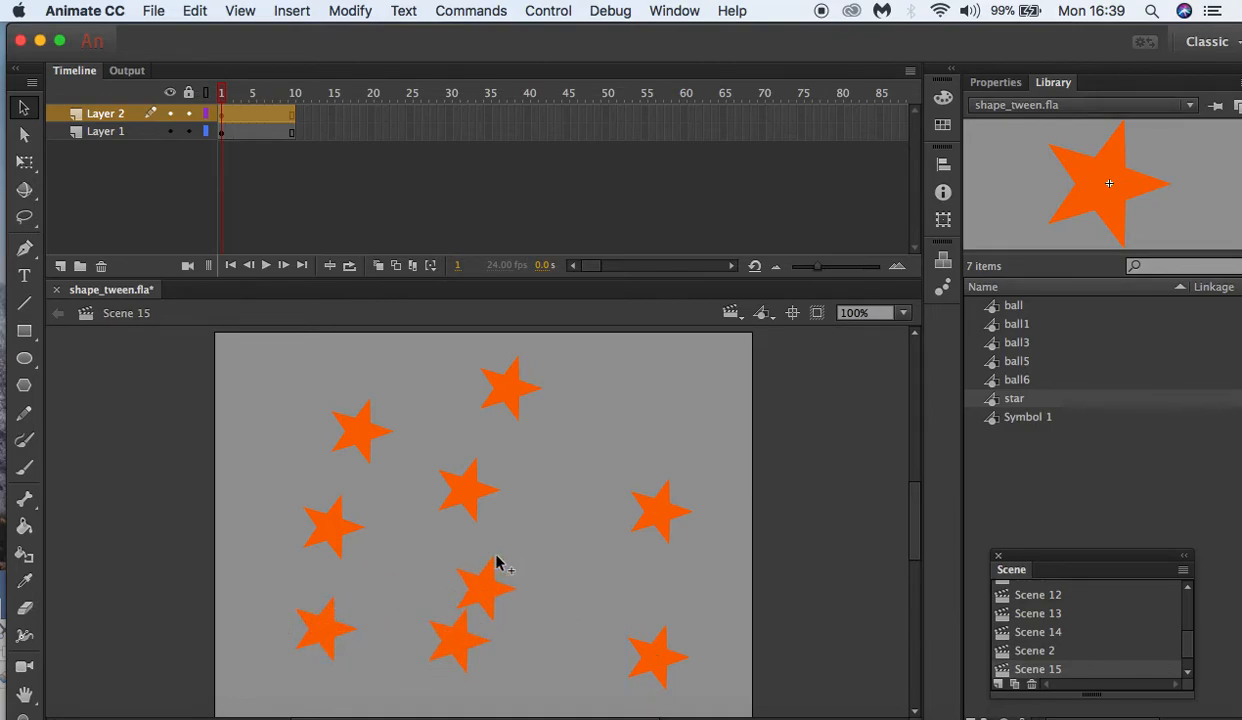
pyautogui.moveTo(493, 587); pyautogui.dragTo(554, 508)
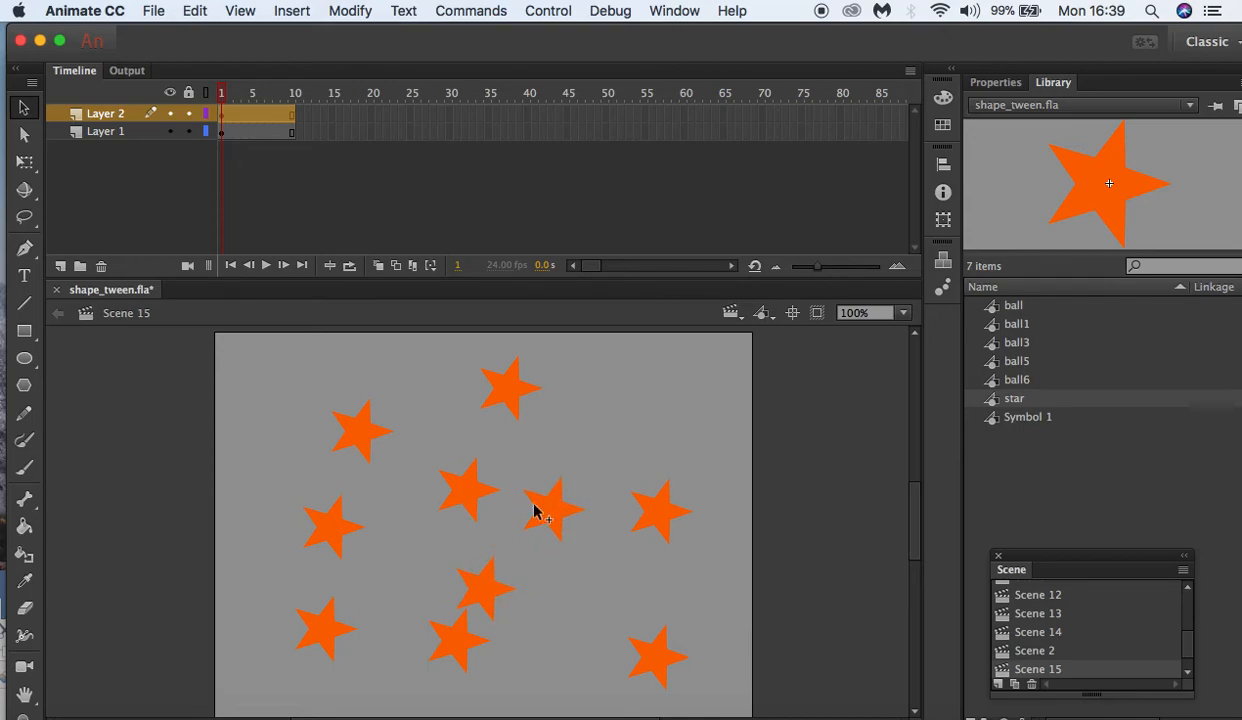
# Step: Show the looping settings of the star instance just right of the stage's centre
pyautogui.click(1006, 86)
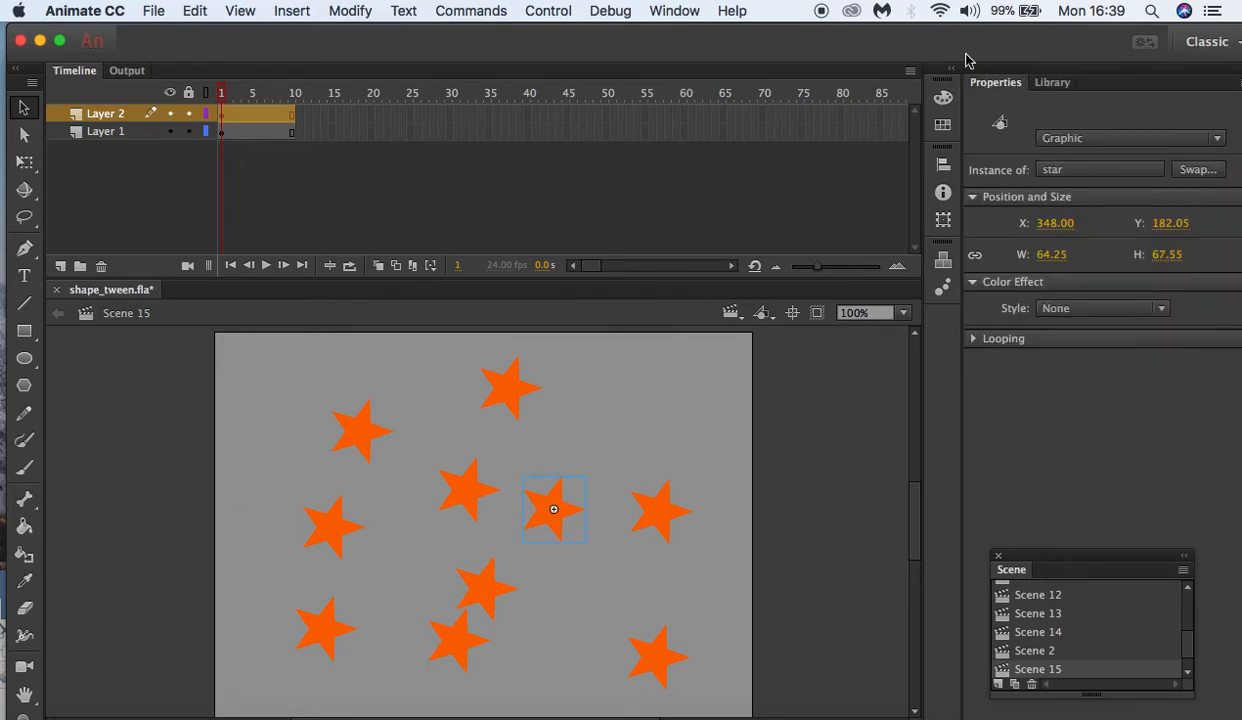
pyautogui.click(975, 341)
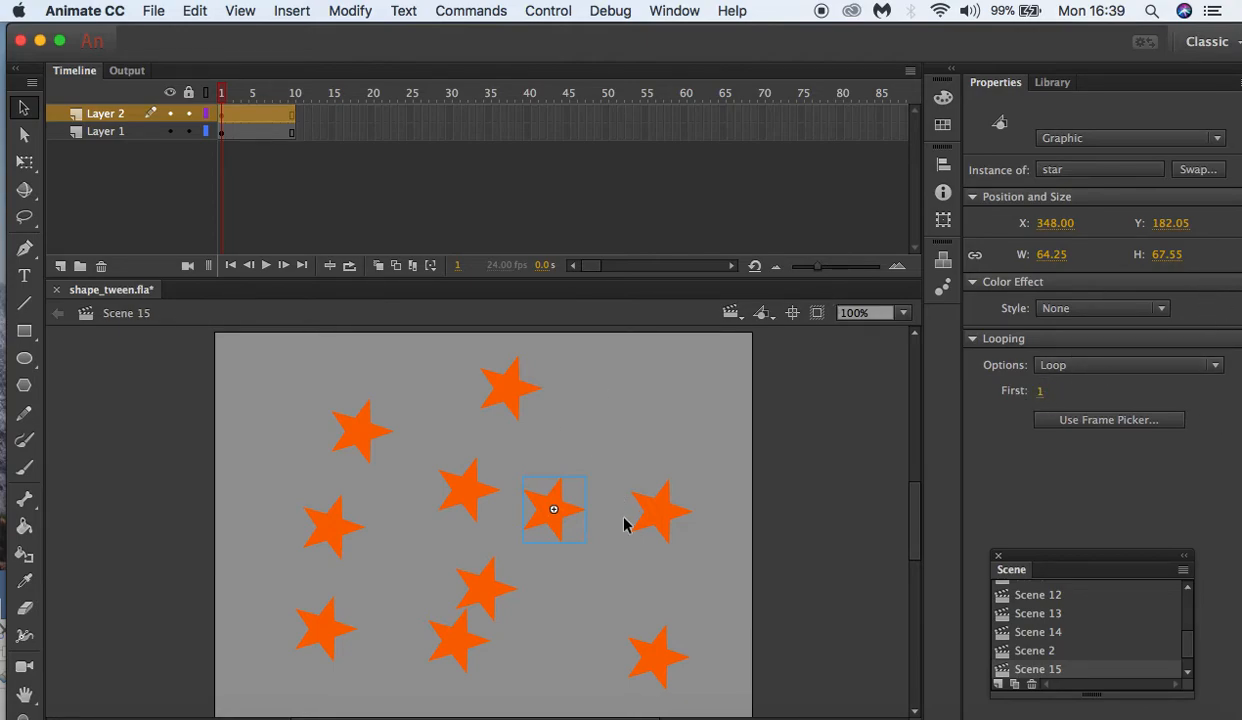
# Step: Examine the star colours on frames 1, 2 and 3 inside the star symbol, and return to Scene 15
pyautogui.doubleClick(552, 514)
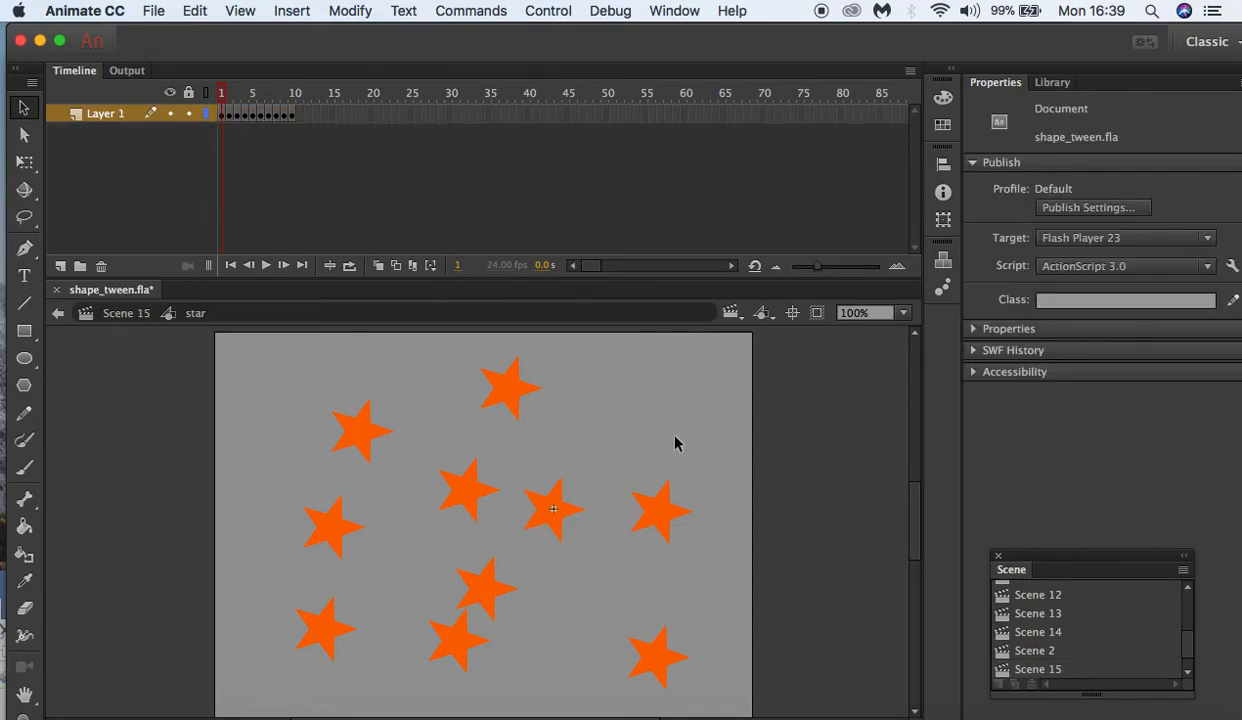
pyautogui.click(225, 114)
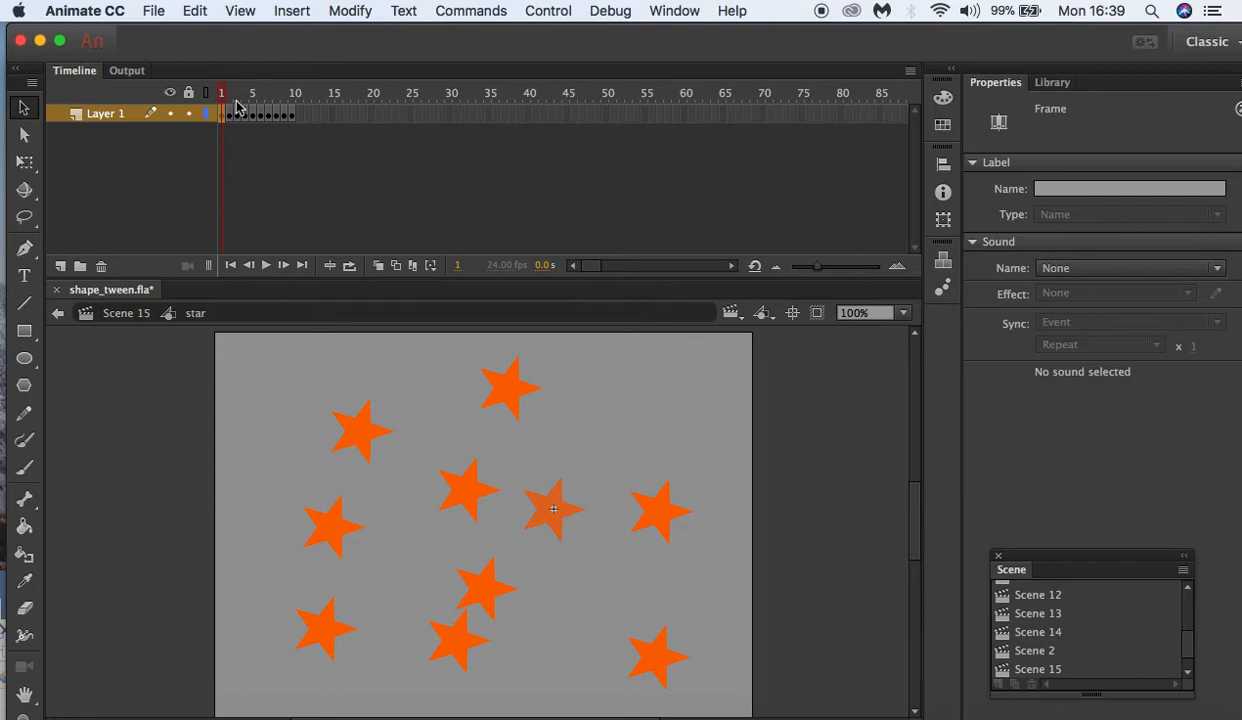
pyautogui.click(232, 115)
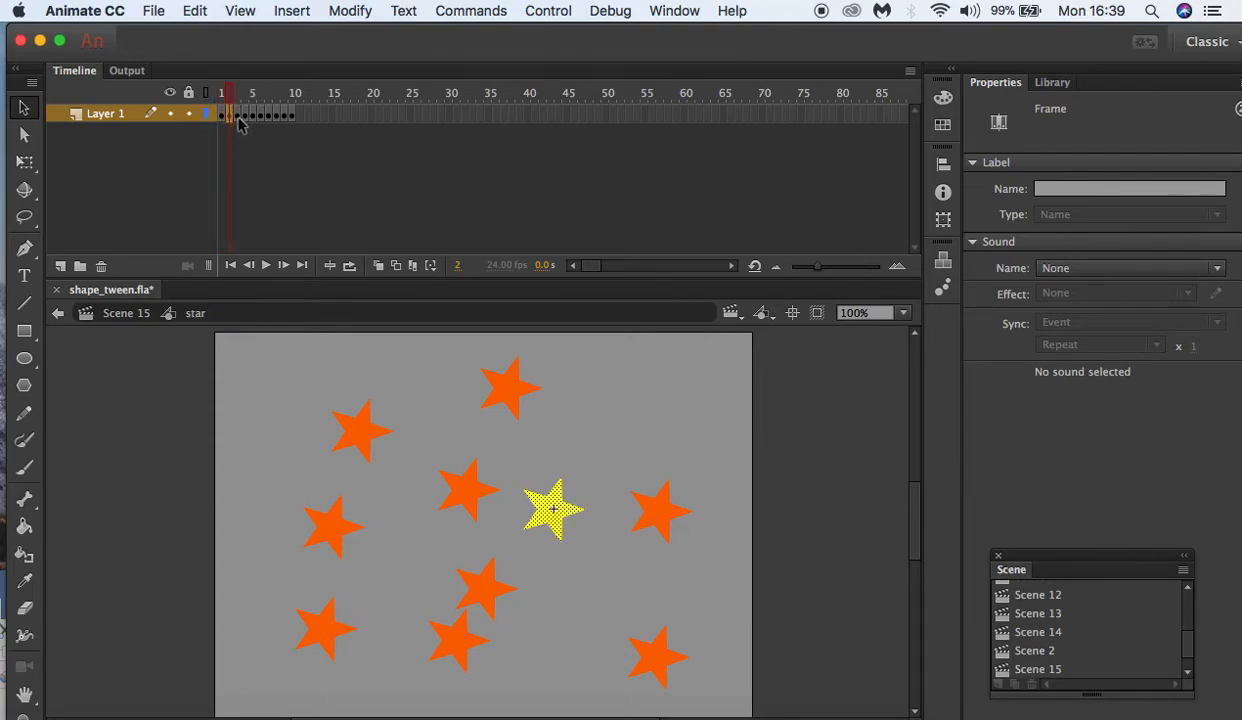
pyautogui.click(238, 115)
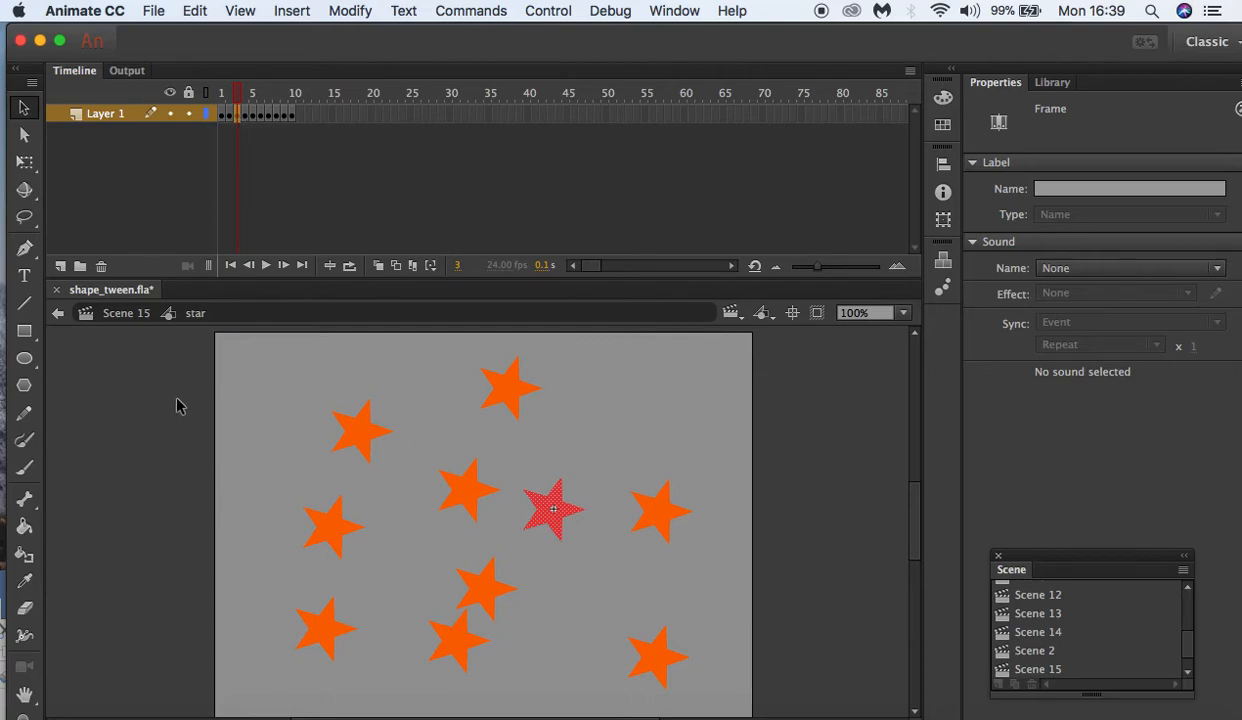
pyautogui.click(122, 314)
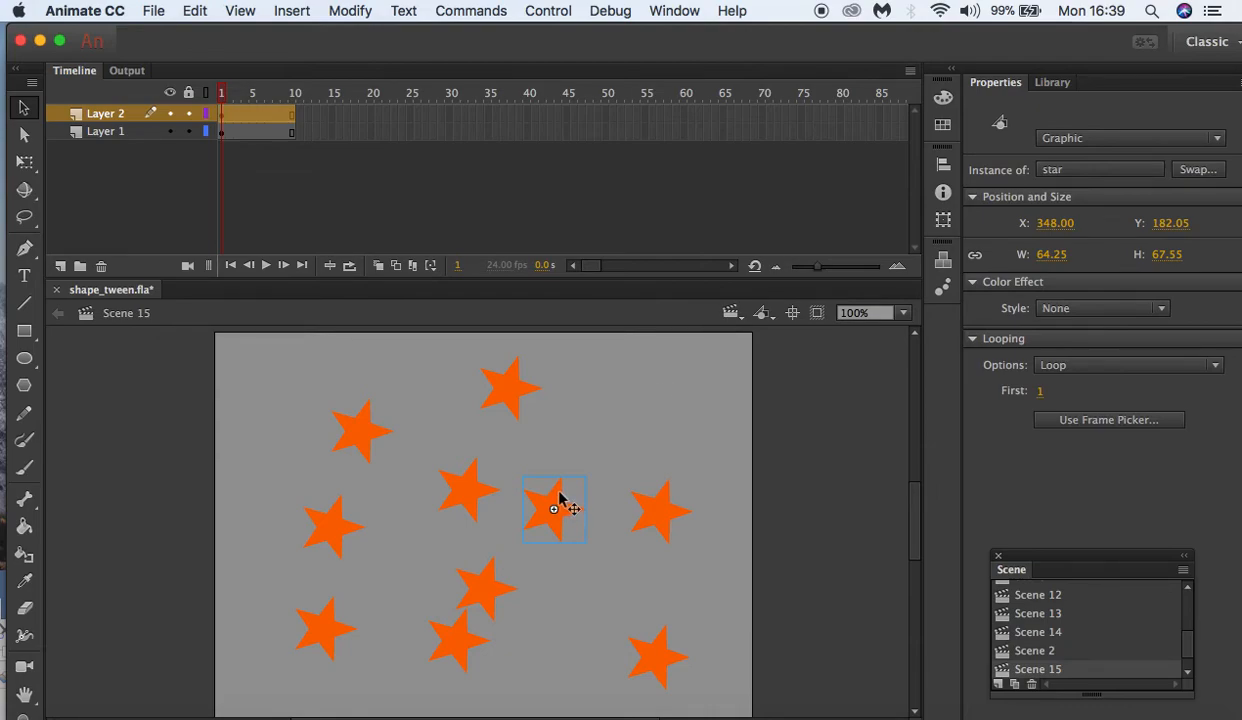
# Step: Set the looping first frame to 2 for the rightmost star in the middle row and 3 for the topmost star
pyautogui.click(670, 521)
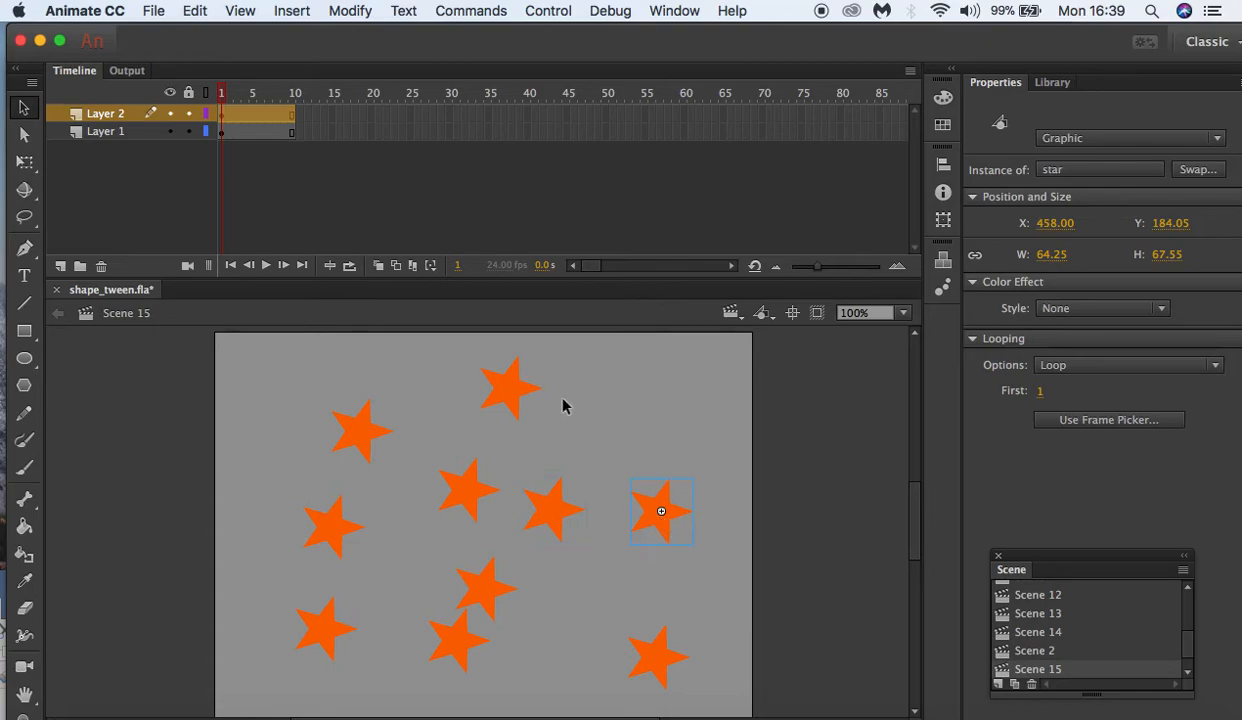
pyautogui.click(1038, 391)
pyautogui.write('2')
pyautogui.press('Return')
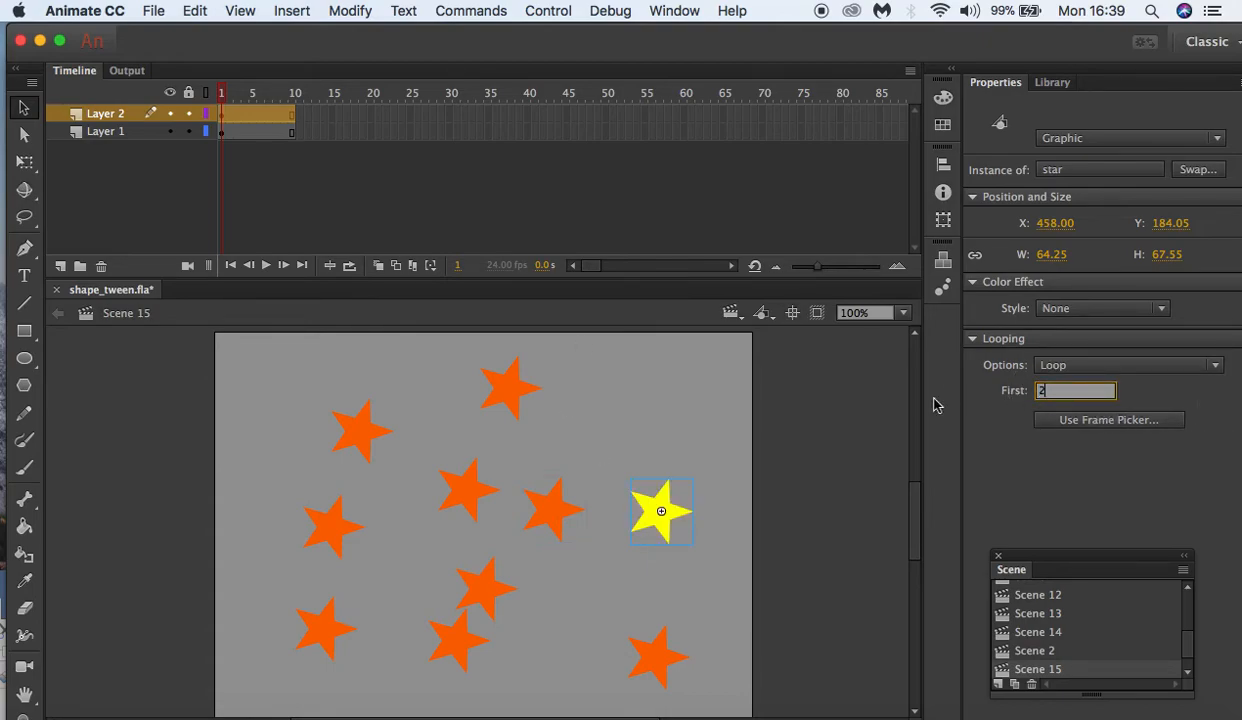
pyautogui.click(514, 390)
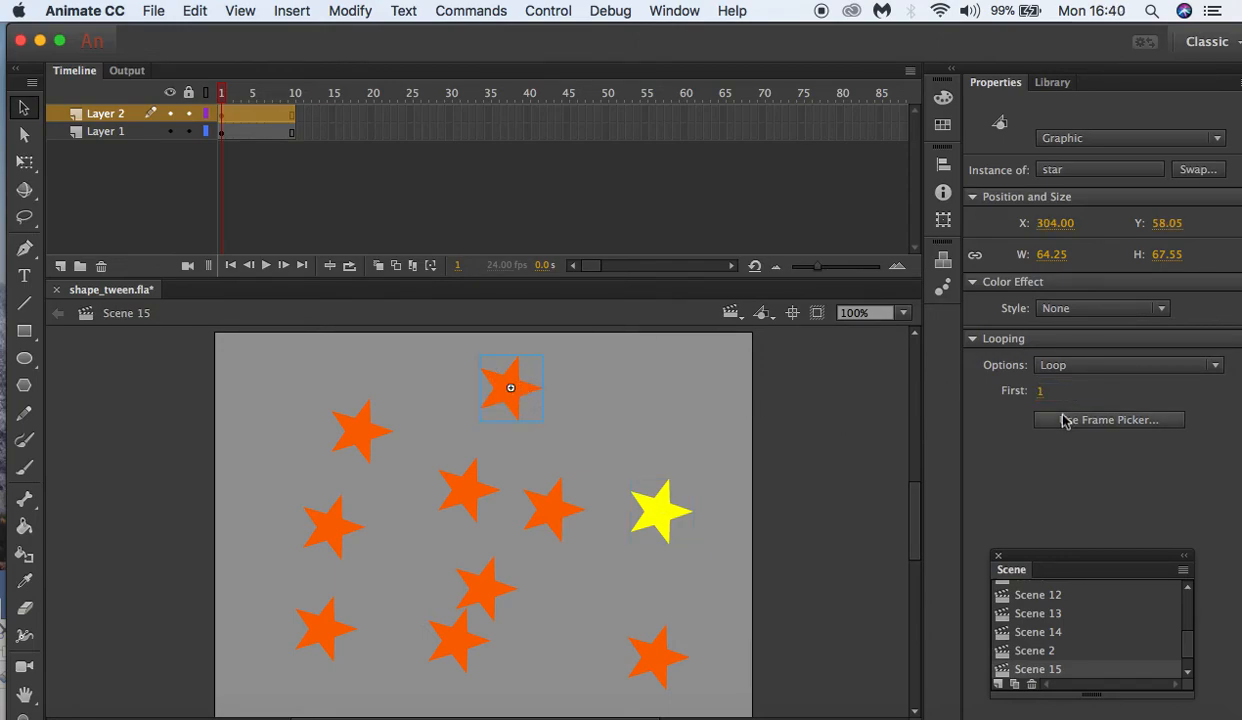
pyautogui.click(1042, 391)
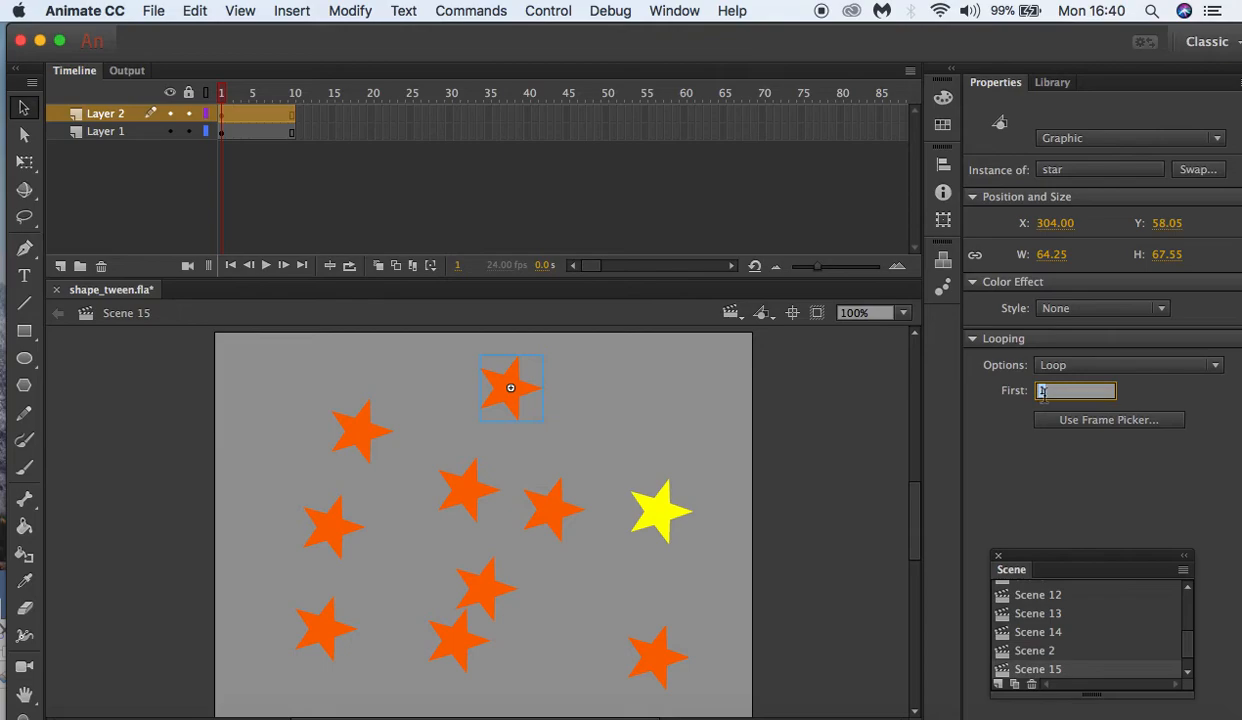
pyautogui.write('3')
pyautogui.press('Return')
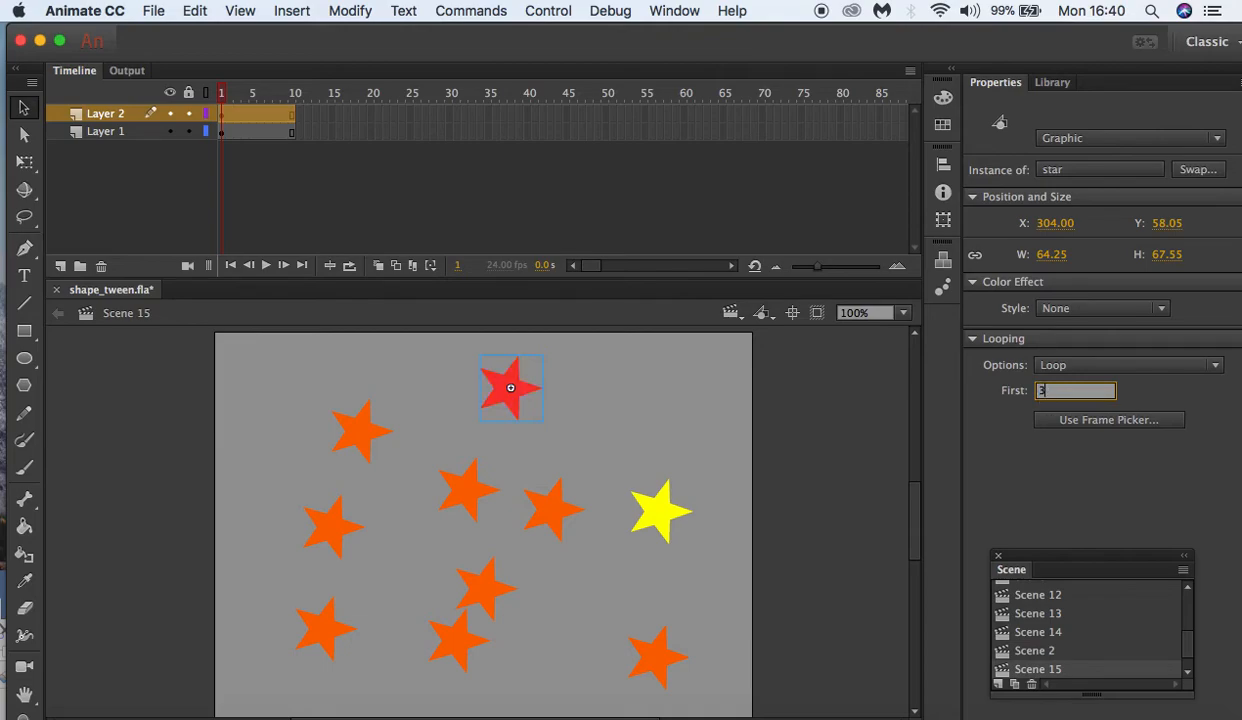
# Step: Set the looping first frame to 4 for the stage's lower-right star and 5 for the star just below centre
pyautogui.click(662, 657)
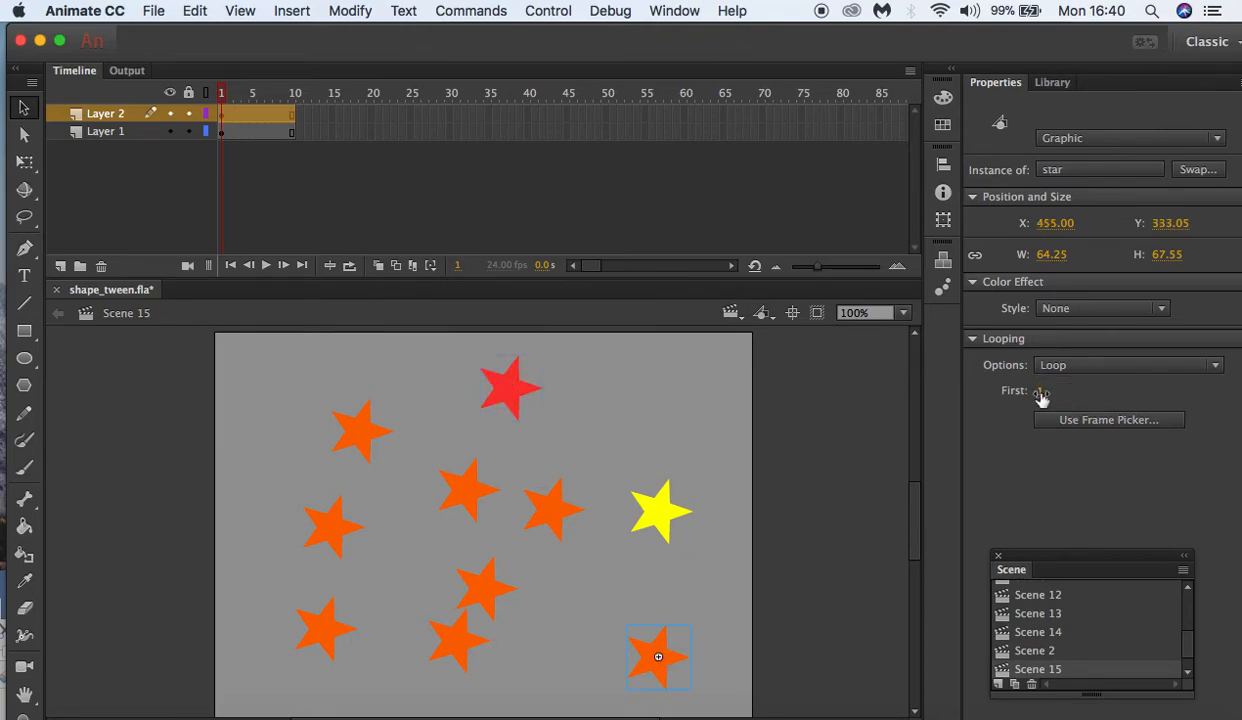
pyautogui.click(1042, 393)
pyautogui.write('4')
pyautogui.press('Return')
pyautogui.click(500, 581)
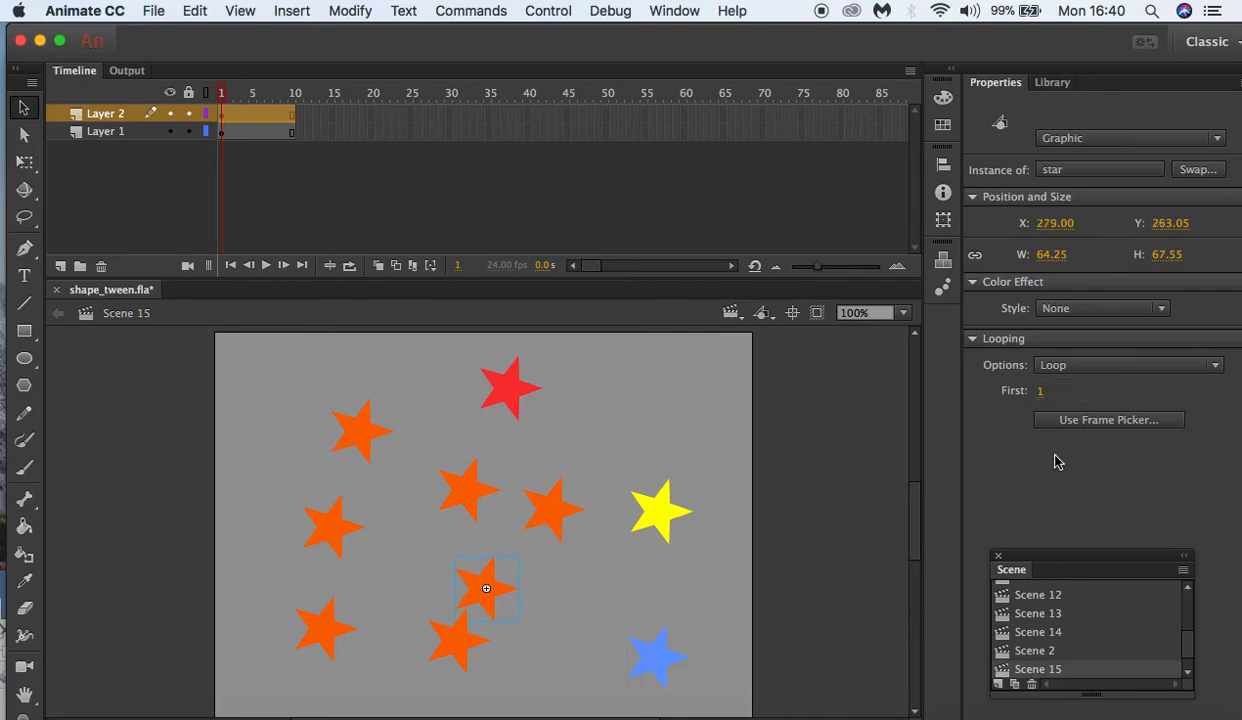
pyautogui.click(1036, 392)
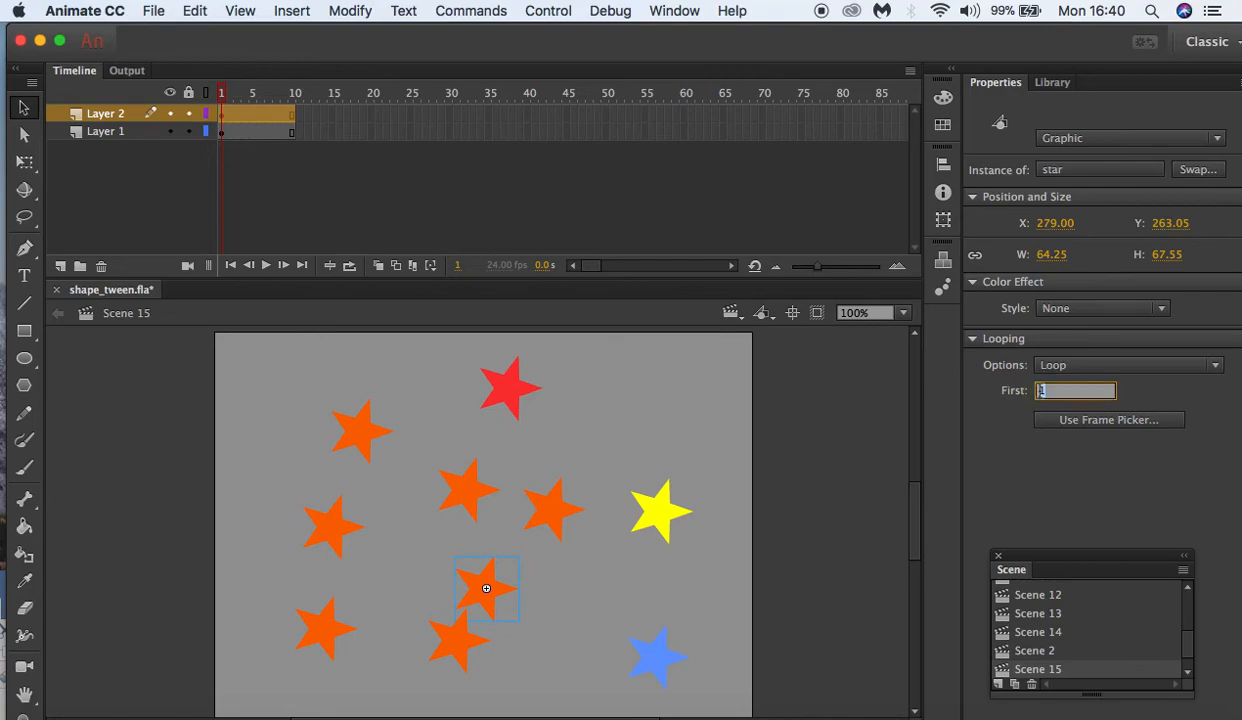
pyautogui.write('5')
pyautogui.click(463, 492)
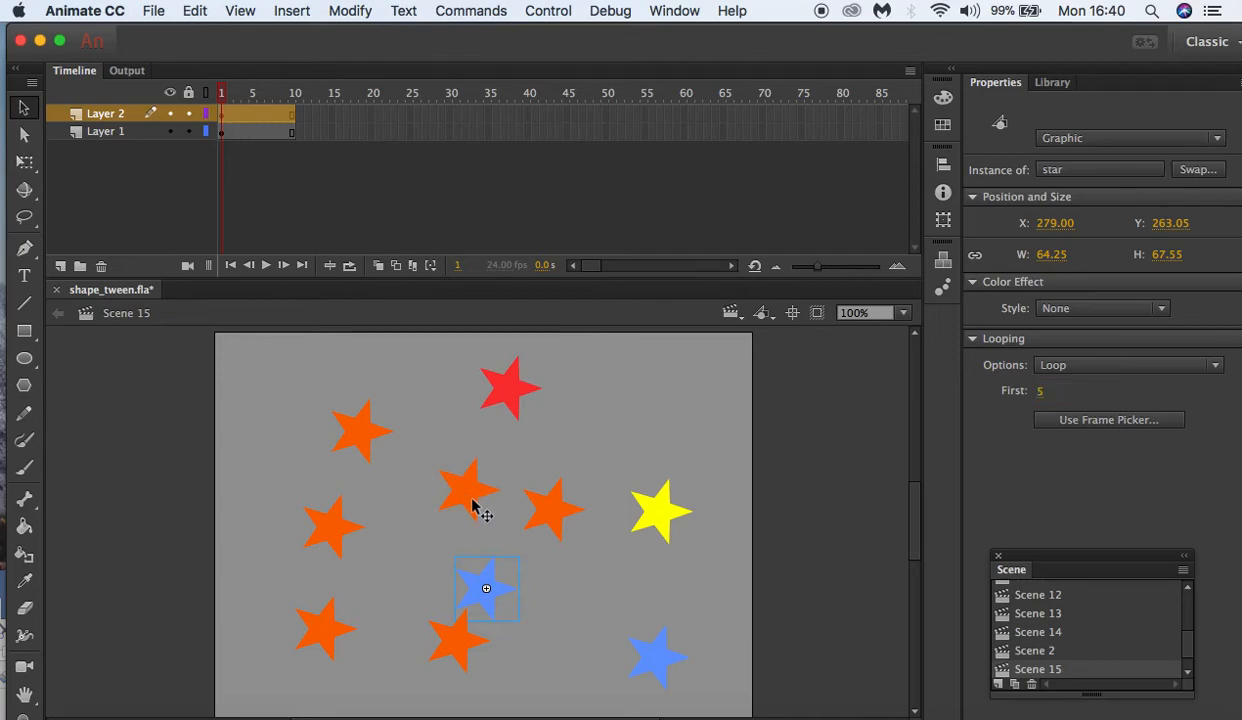
# Step: Set the looping first frame to 6 for the Layer 1 star near the stage's centre and 7 for the upper-left star
pyautogui.click(477, 498)
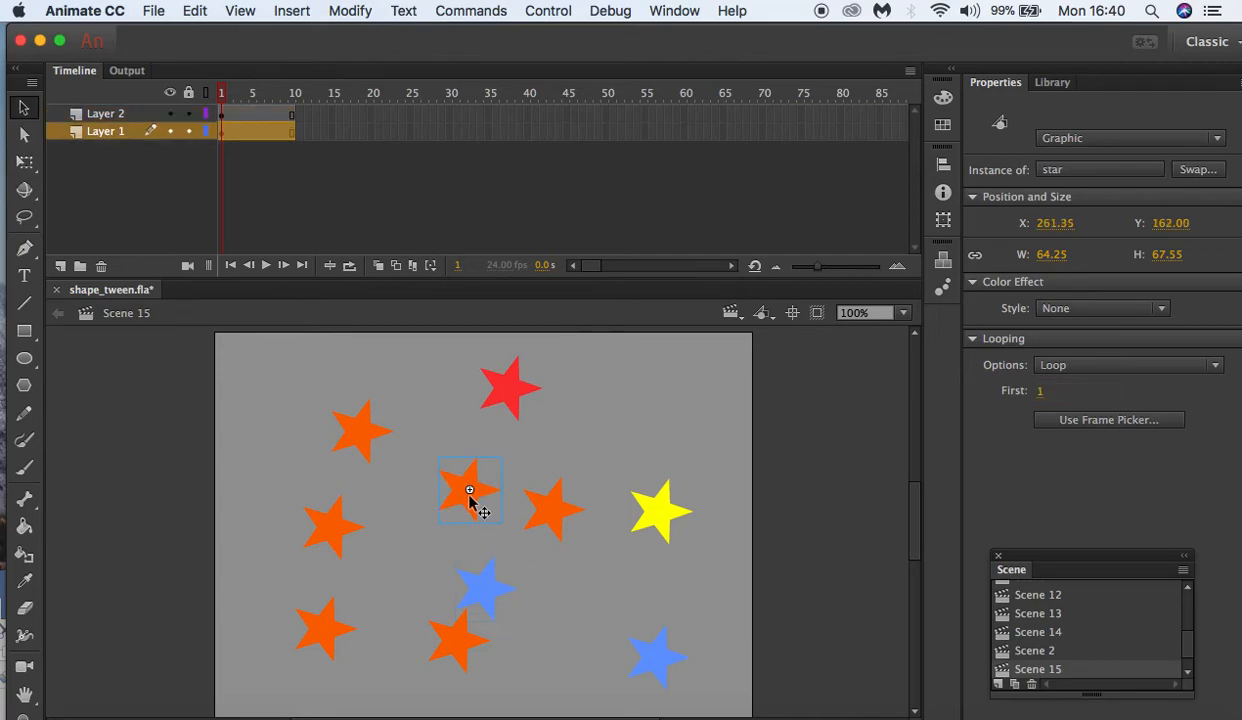
pyautogui.click(1041, 392)
pyautogui.write('6')
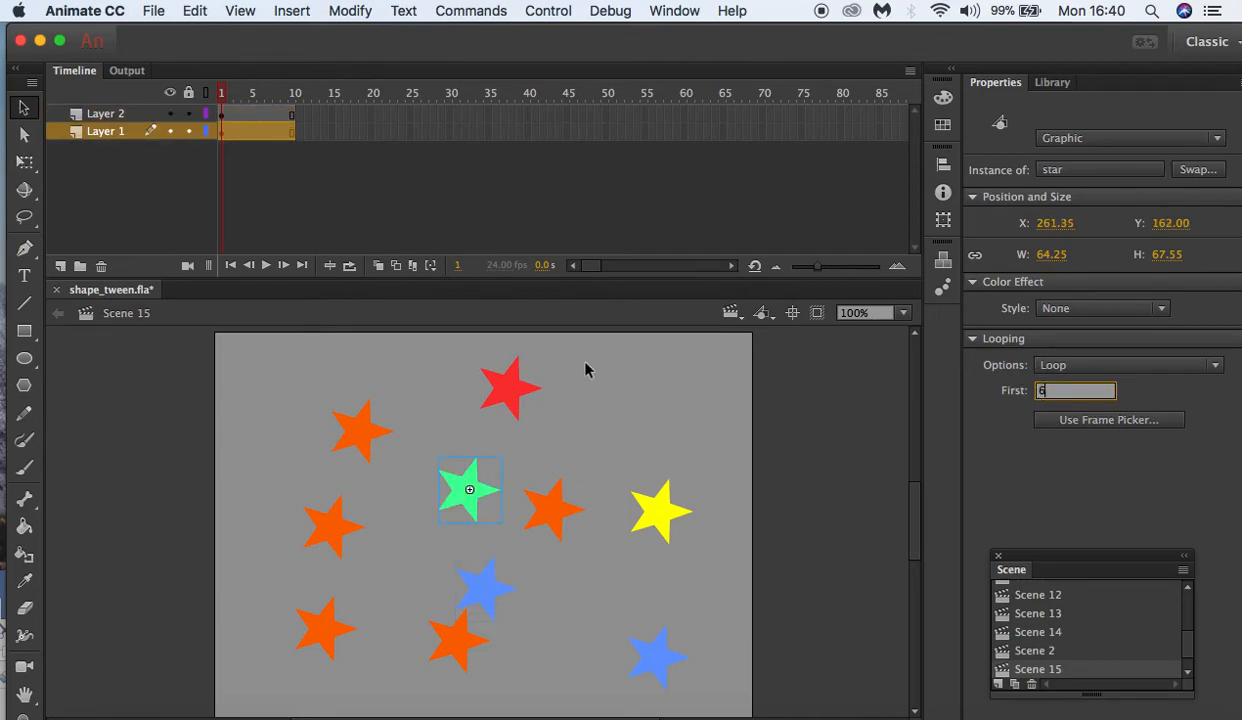
pyautogui.click(372, 443)
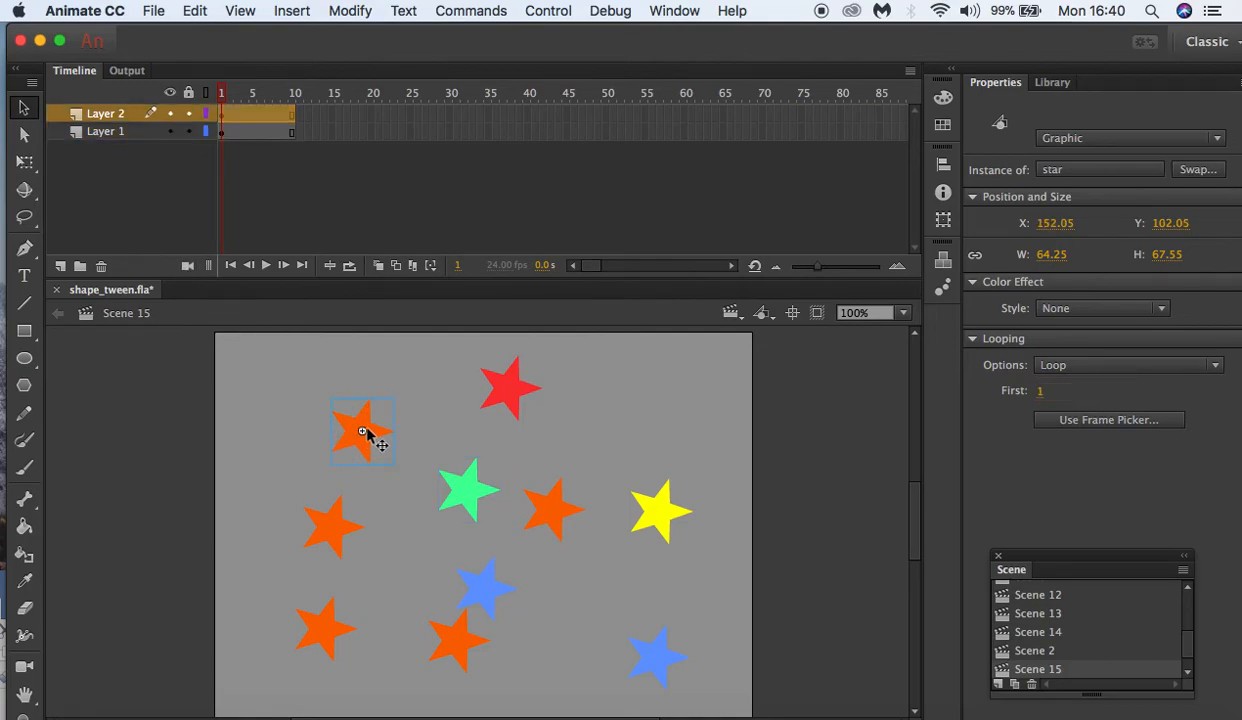
pyautogui.click(1041, 392)
pyautogui.write('7')
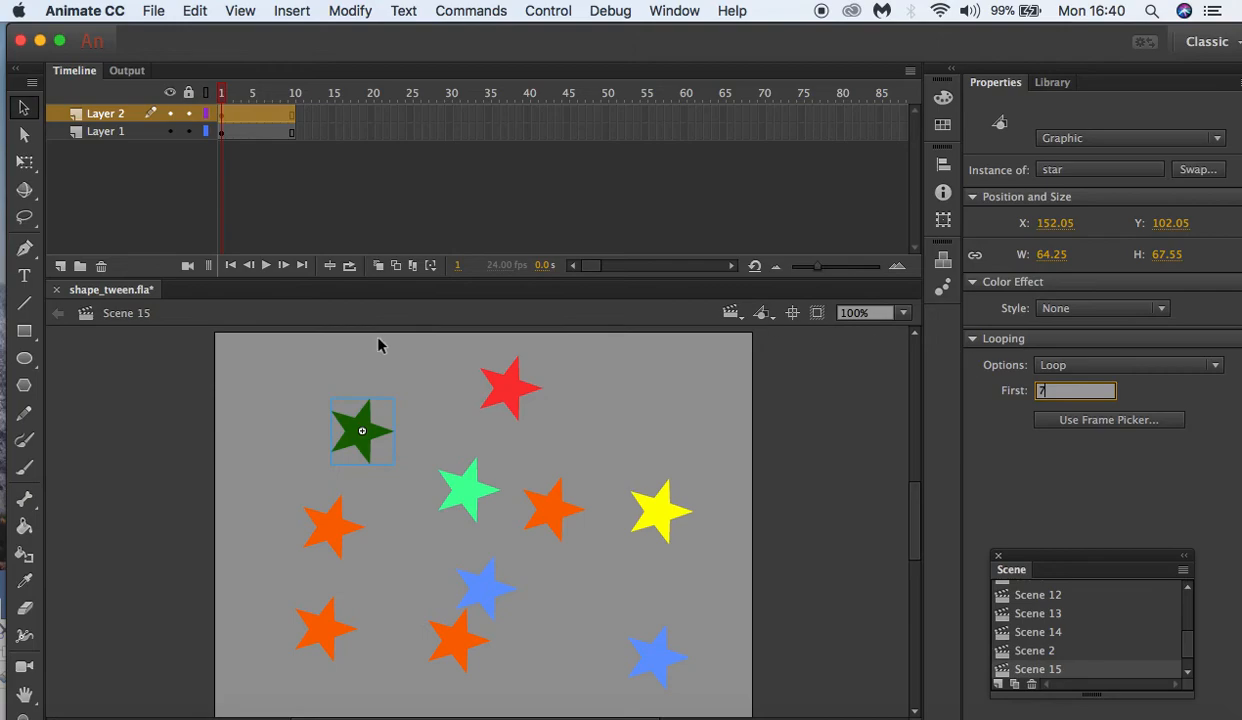
# Step: Set the looping first frame to 8 for the star at the stage's middle left and 9 for the bottom-centre star
pyautogui.click(341, 524)
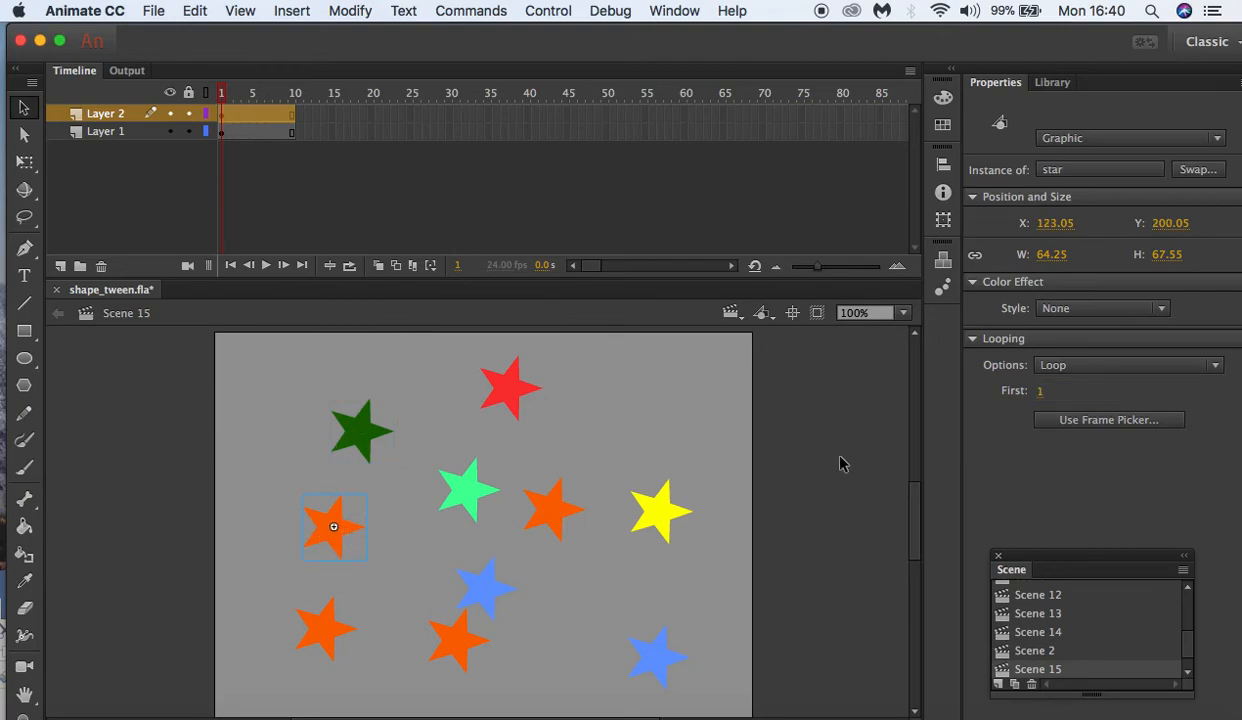
pyautogui.click(1041, 392)
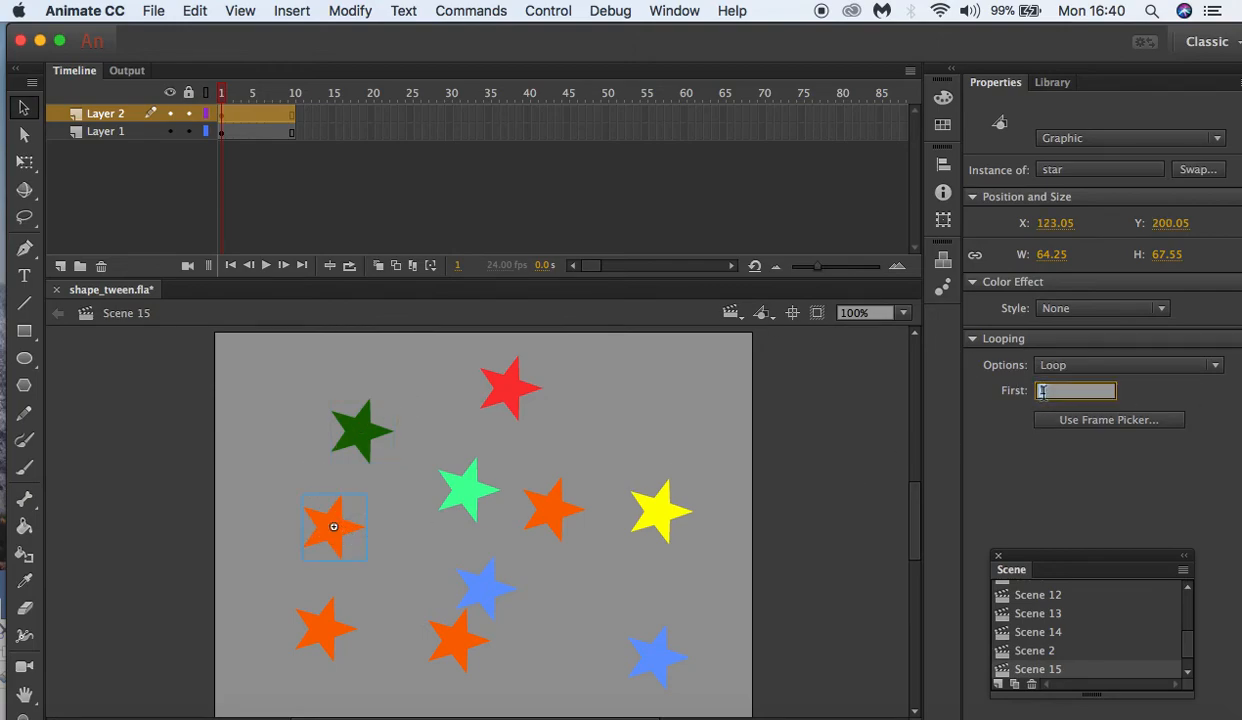
pyautogui.write('8')
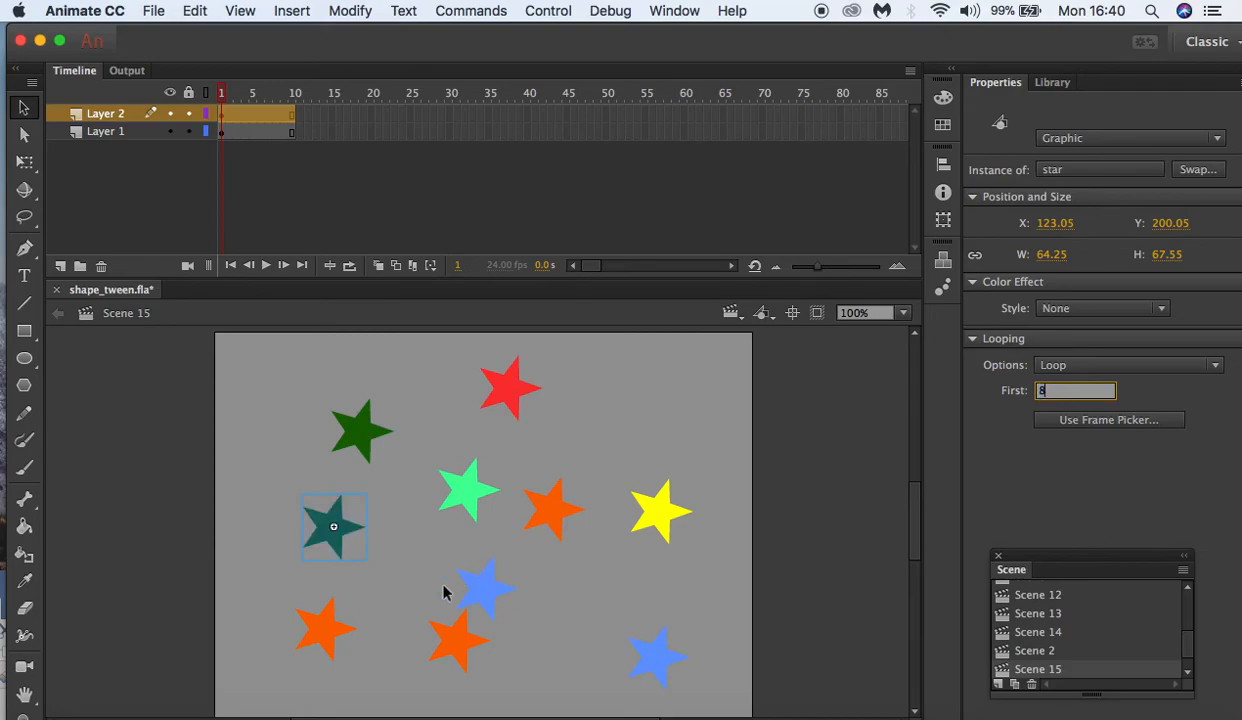
pyautogui.click(474, 650)
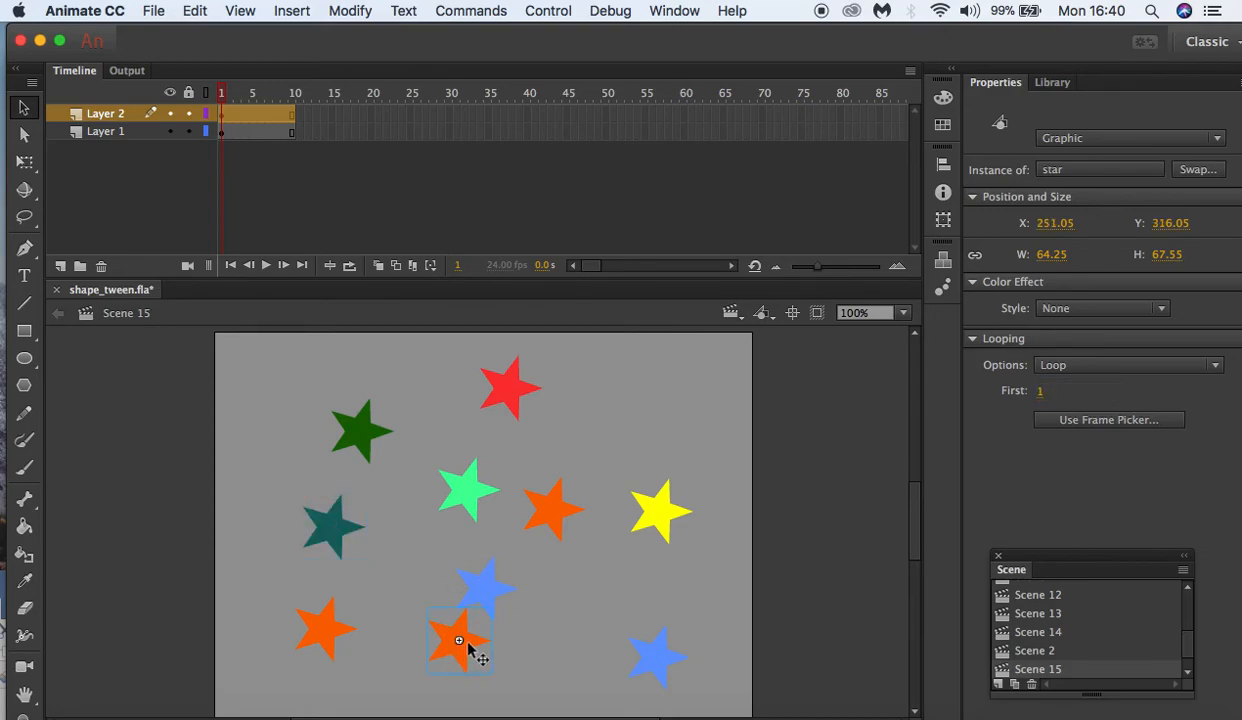
pyautogui.click(1033, 391)
pyautogui.write('9')
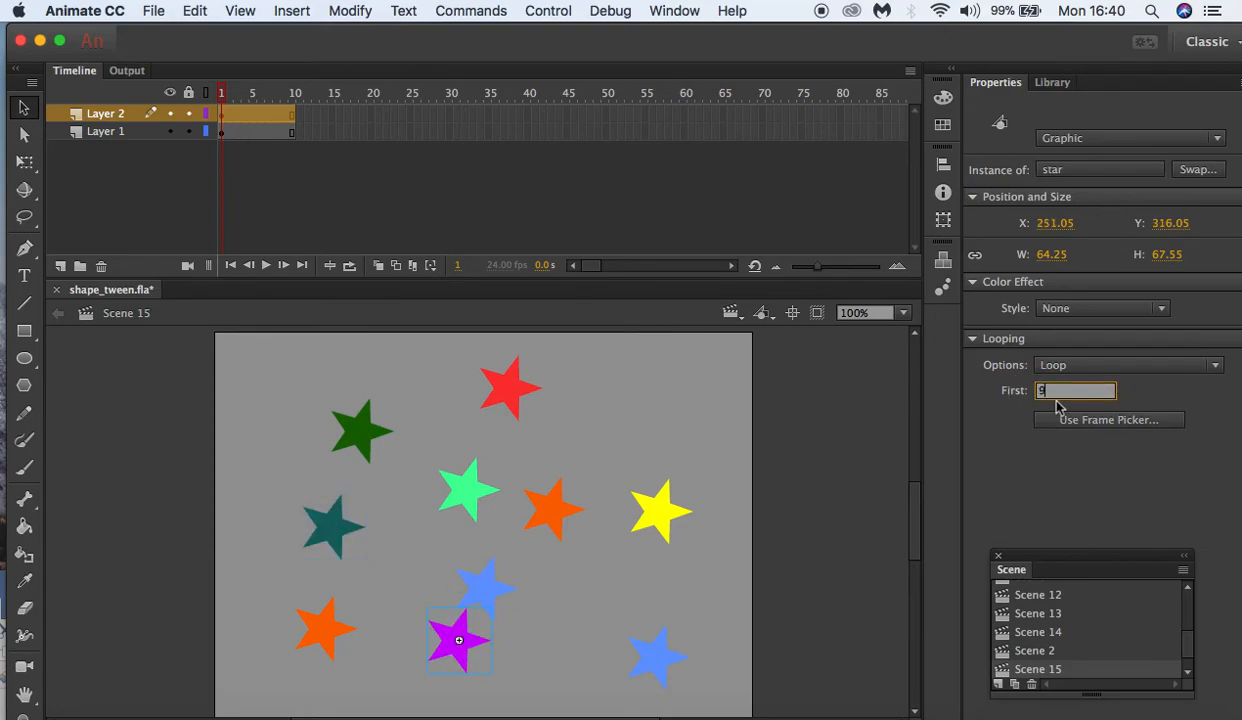
# Step: Set the lower-left star's looping first frame to 10 and scrub the timeline to preview the colour changes
pyautogui.click(333, 641)
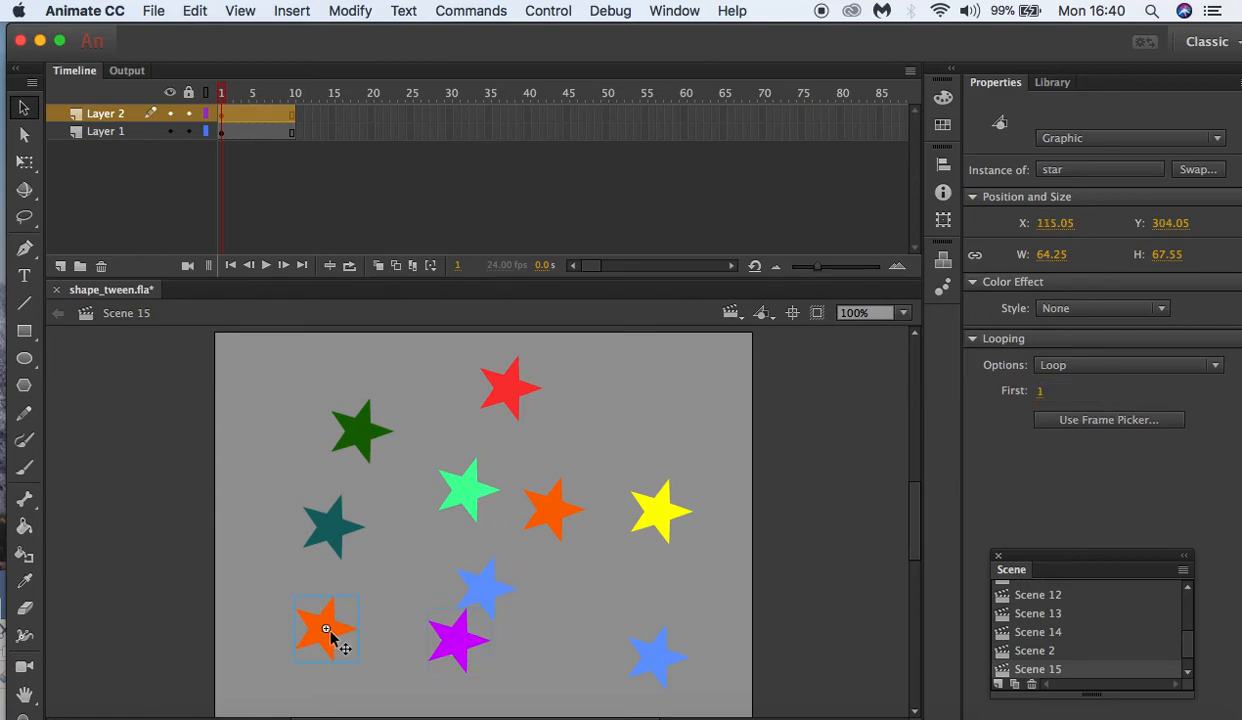
pyautogui.click(1041, 390)
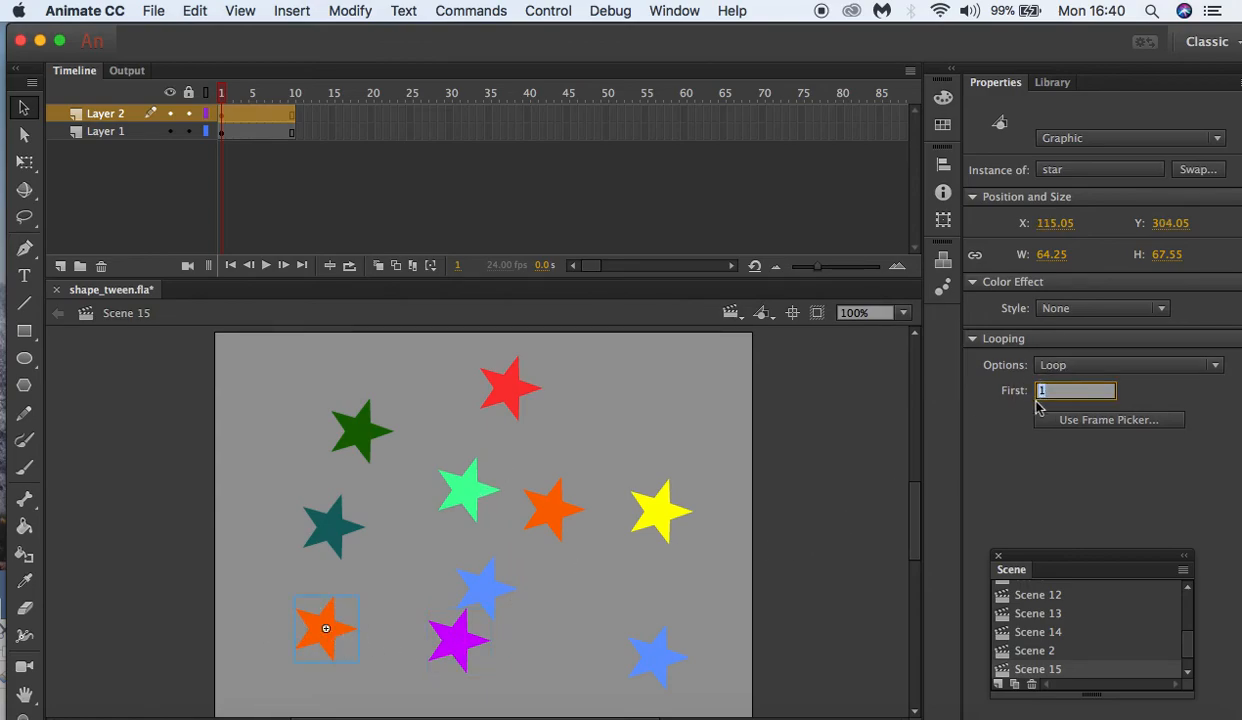
pyautogui.write('10')
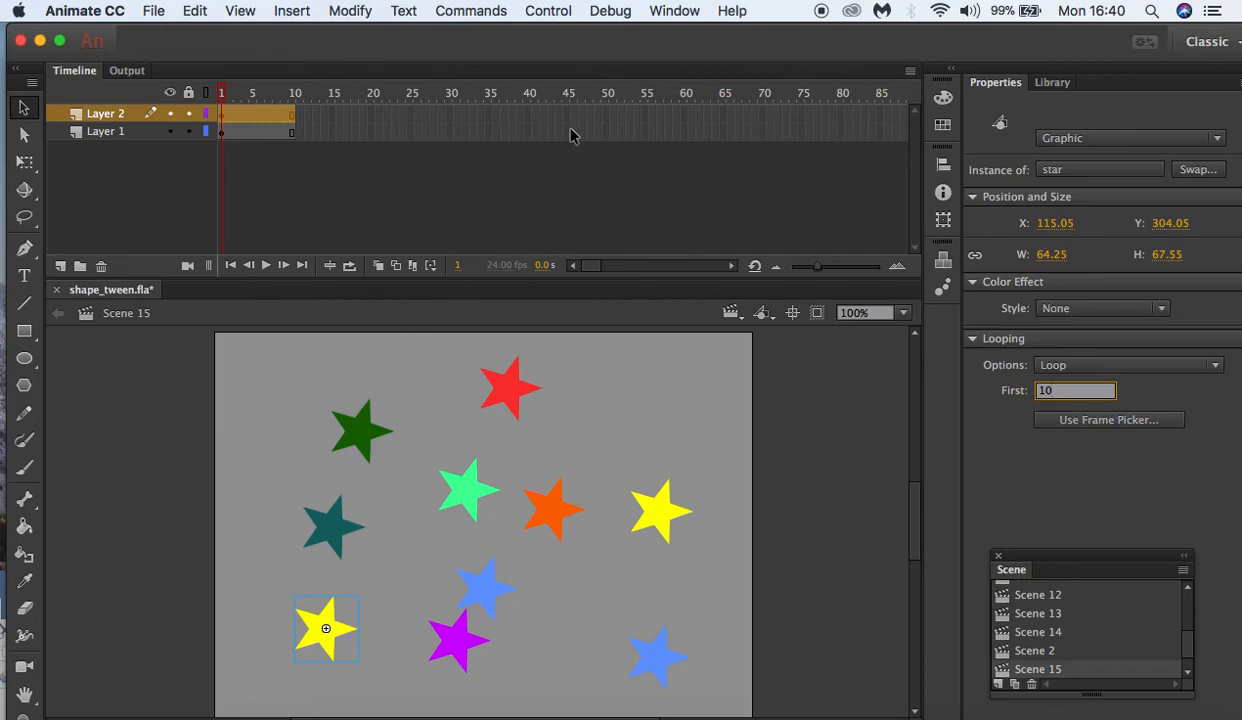
pyautogui.moveTo(222, 92); pyautogui.dragTo(396, 128)
pyautogui.moveTo(272, 117)
pyautogui.mouseDown()
pyautogui.moveTo(208, 122)
pyautogui.moveTo(277, 120)
pyautogui.mouseUp()
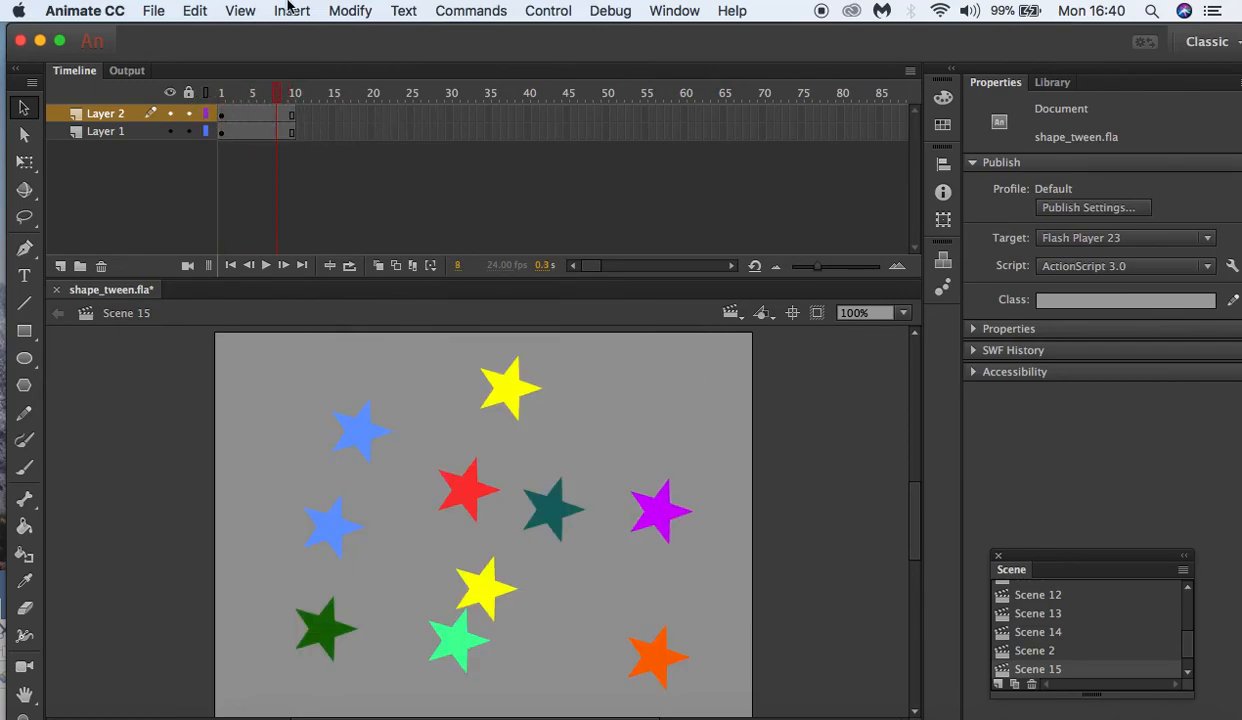
# Step: Change the document's stage colour to dark grey
pyautogui.click(352, 9)
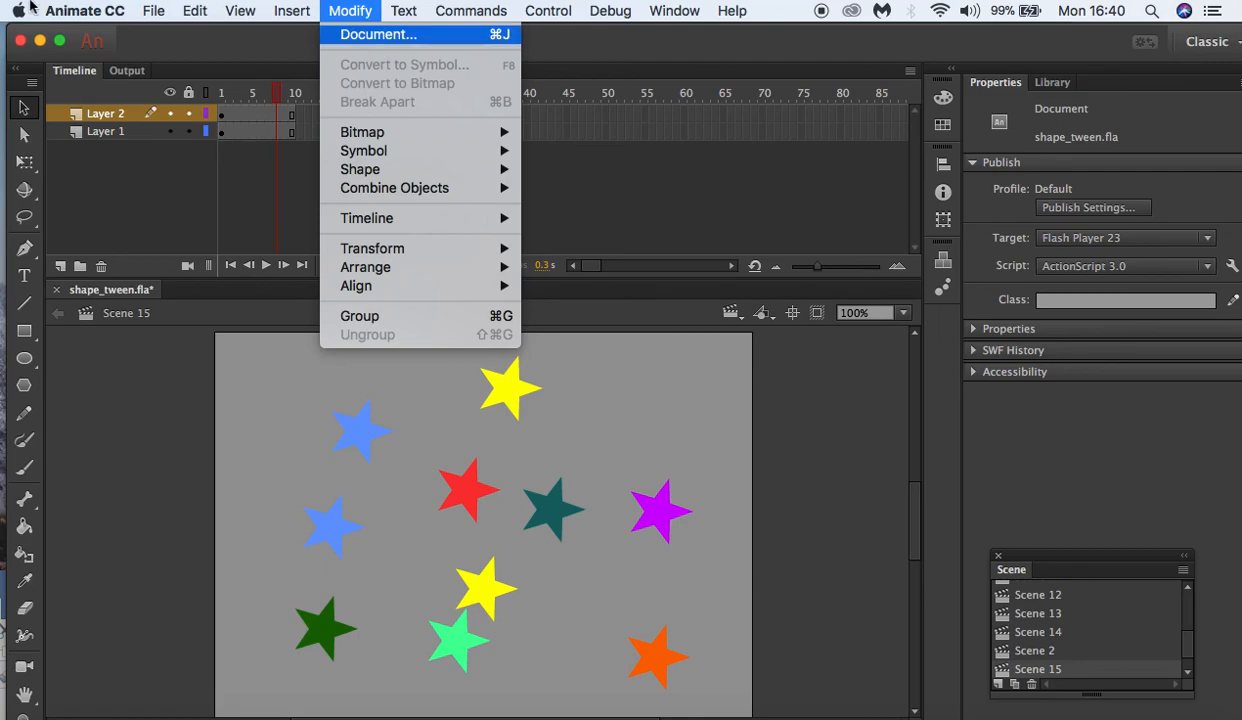
pyautogui.click(358, 36)
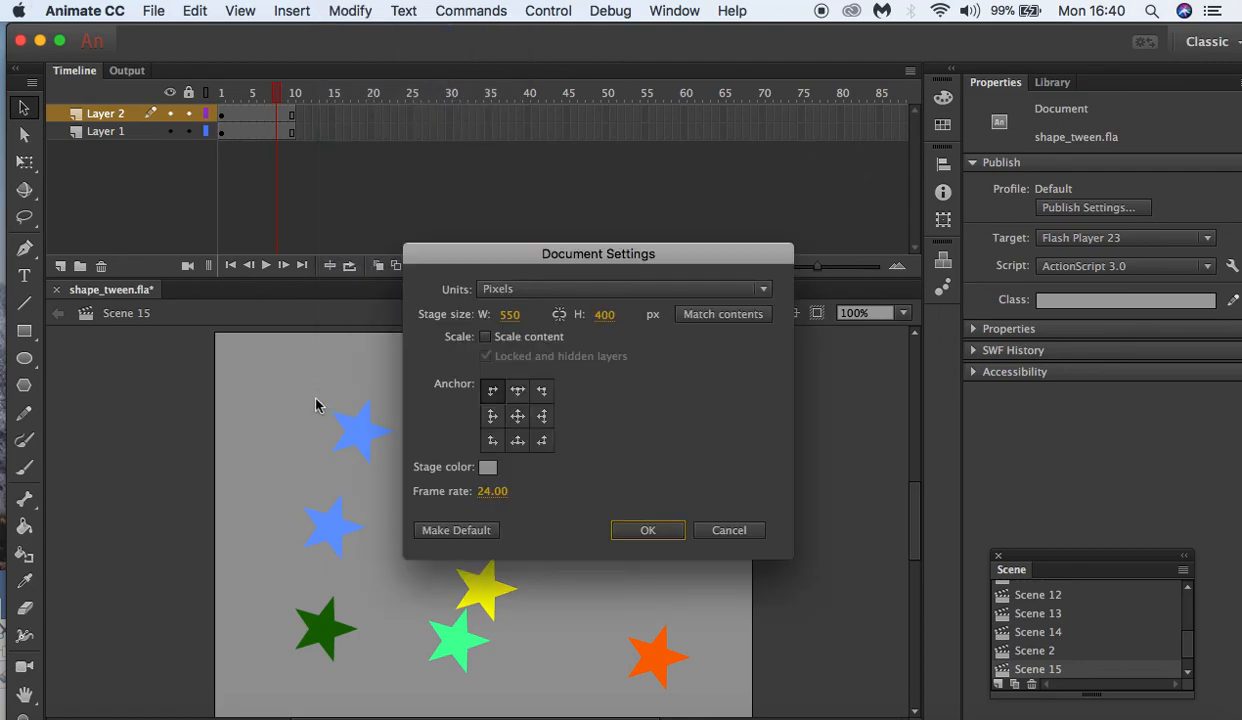
pyautogui.click(487, 467)
pyautogui.click(563, 541)
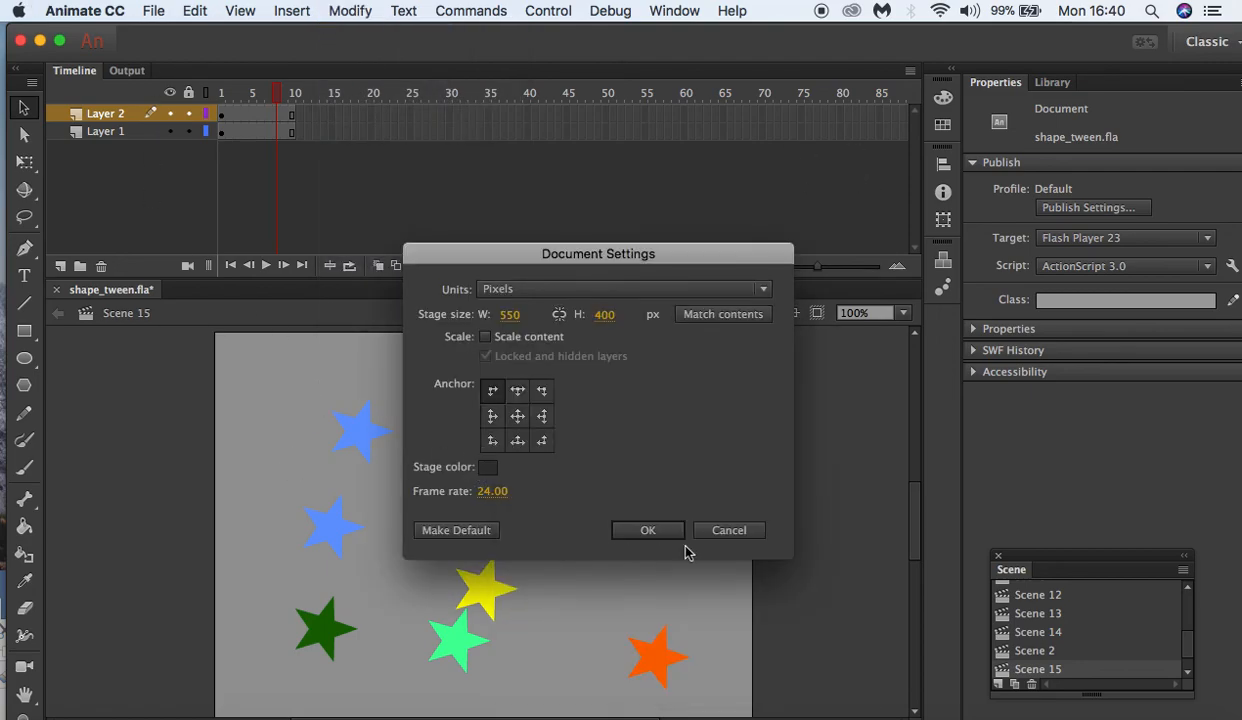
pyautogui.click(657, 530)
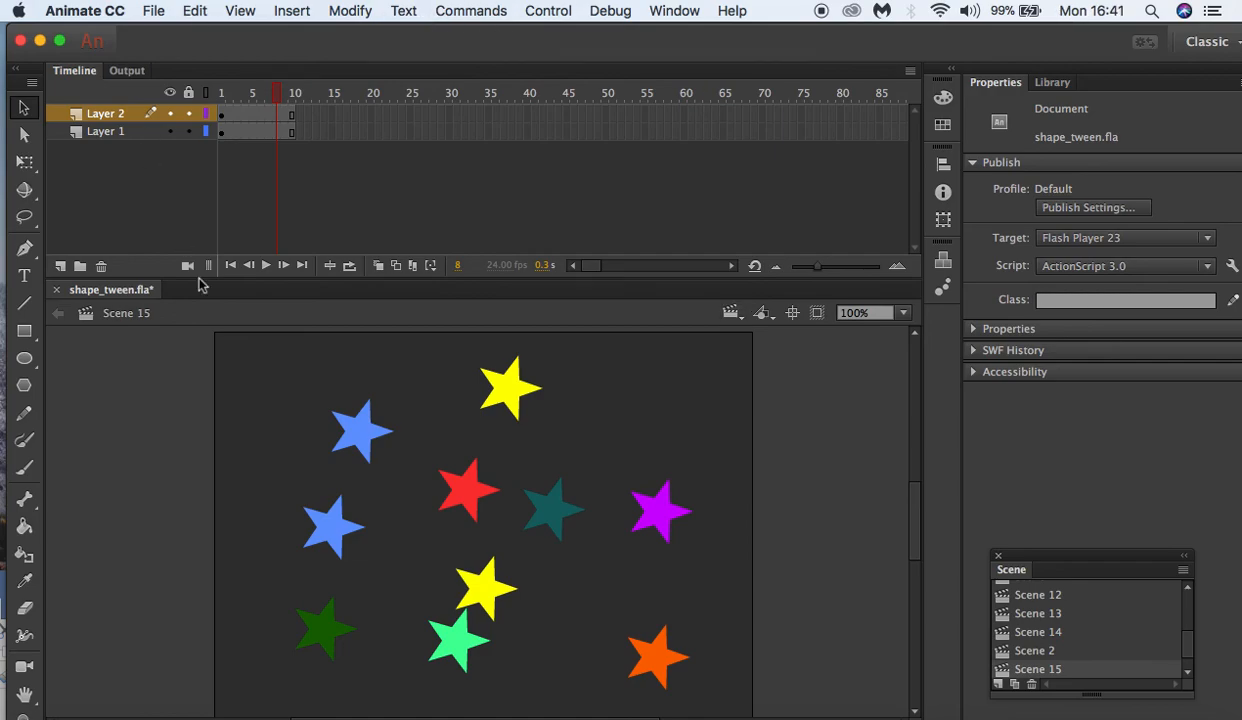
# Step: Enable looped playback, extend the loop range to cover frames 1 to 10, and play the animation
pyautogui.click(265, 265)
pyautogui.click(347, 266)
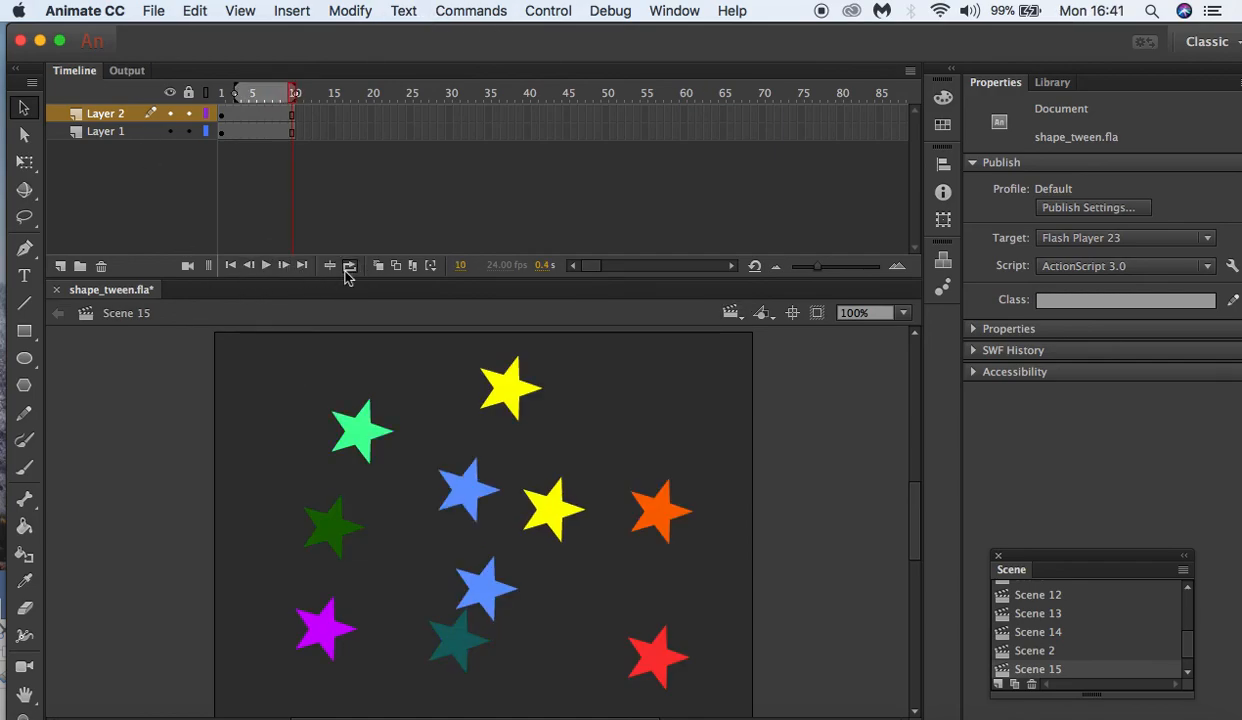
pyautogui.moveTo(235, 93); pyautogui.dragTo(194, 91)
pyautogui.click(265, 266)
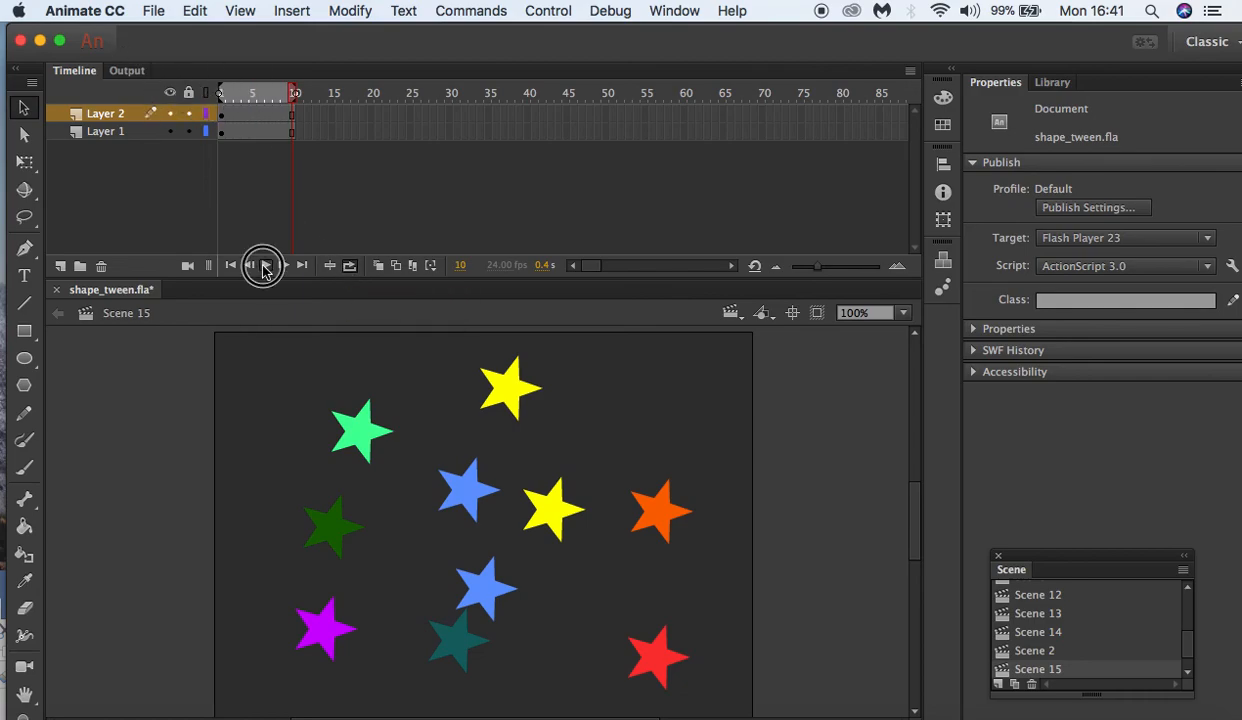